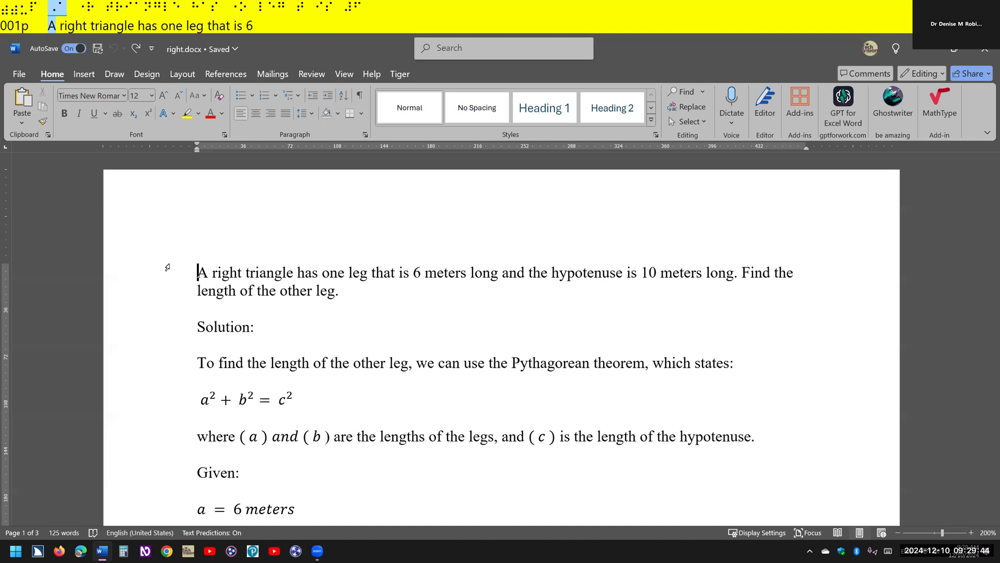
- Open the Pythagorean theorem equation a² + b² = c² below the introductory sentence in the Braille Math Editor
key("Down")
key("Down")
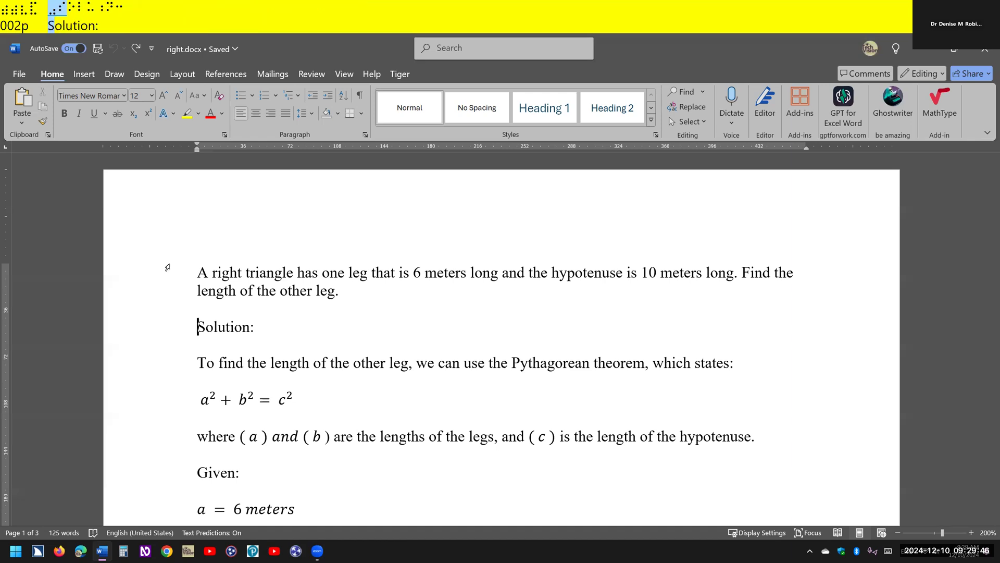
key("Down")
key("Down")
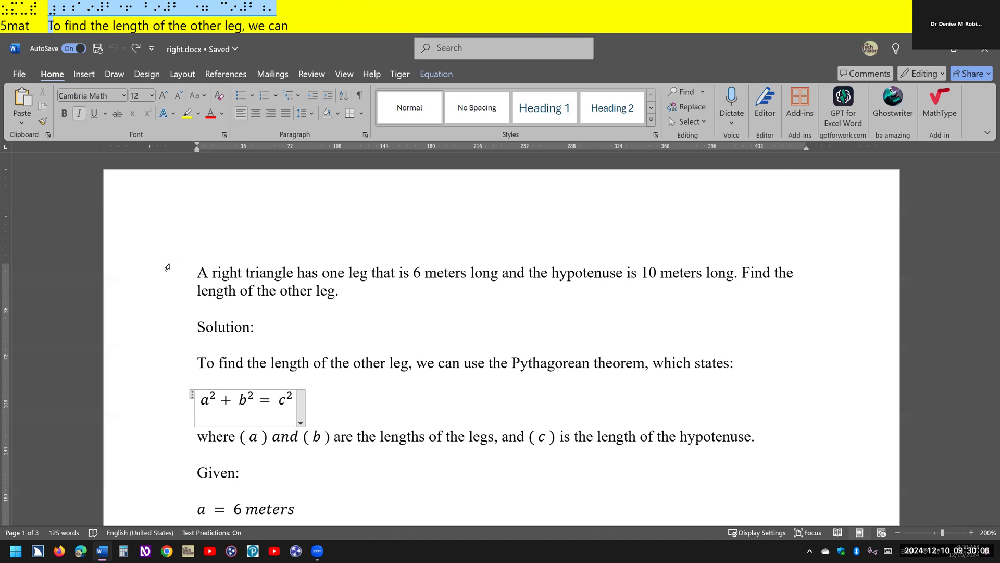
key("Insert+space")
key("equal")
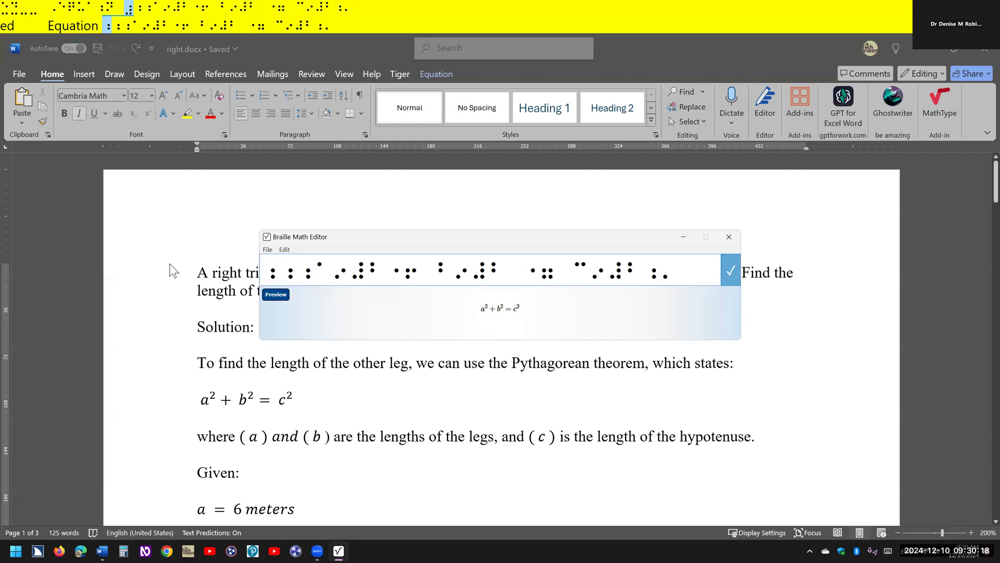
- Copy the equation's entire braille from the editor and paste it on a new line below the equation in the document
key("ctrl+a")
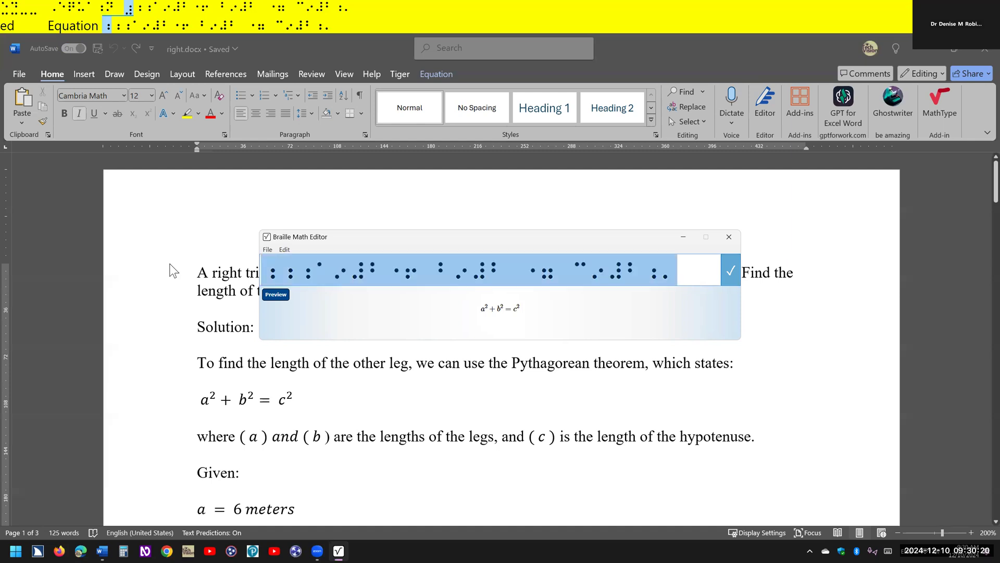
key("ctrl+c")
key("Escape")
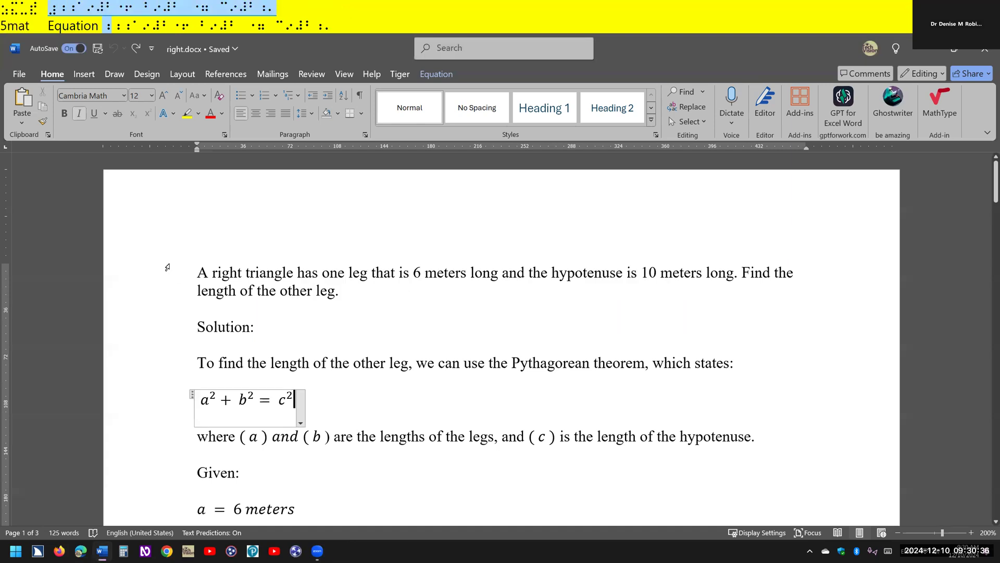
key("Return")
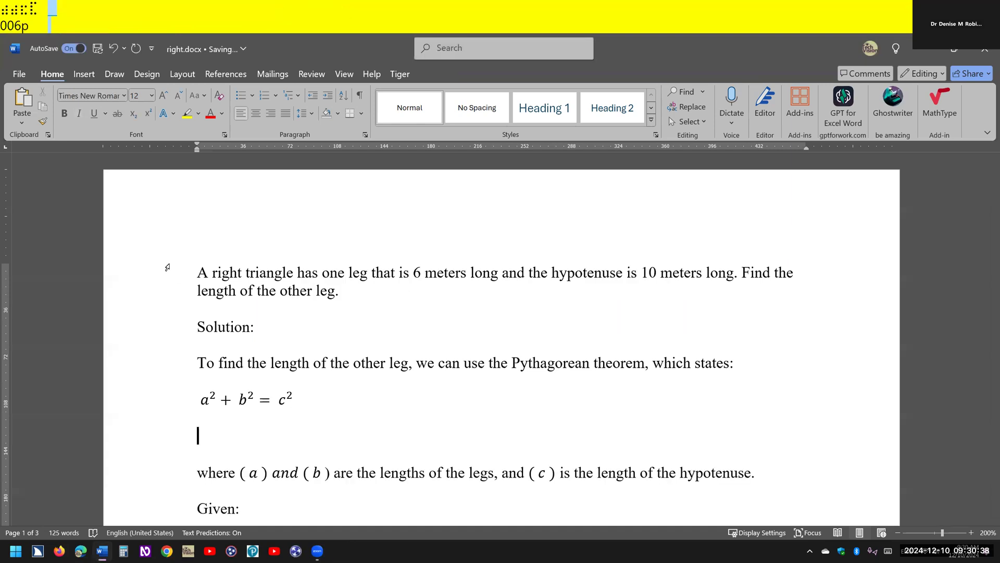
key("ctrl+v")
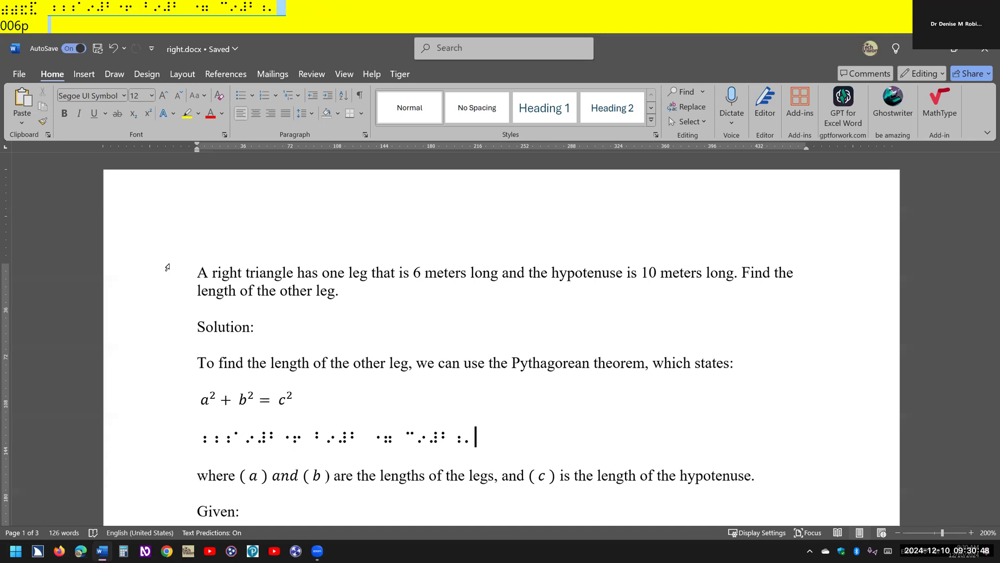
- Insert a new equation on the line below the pasted braille and enter a^2 + b^2 = c^2
key("Return")
key("alt+equal")
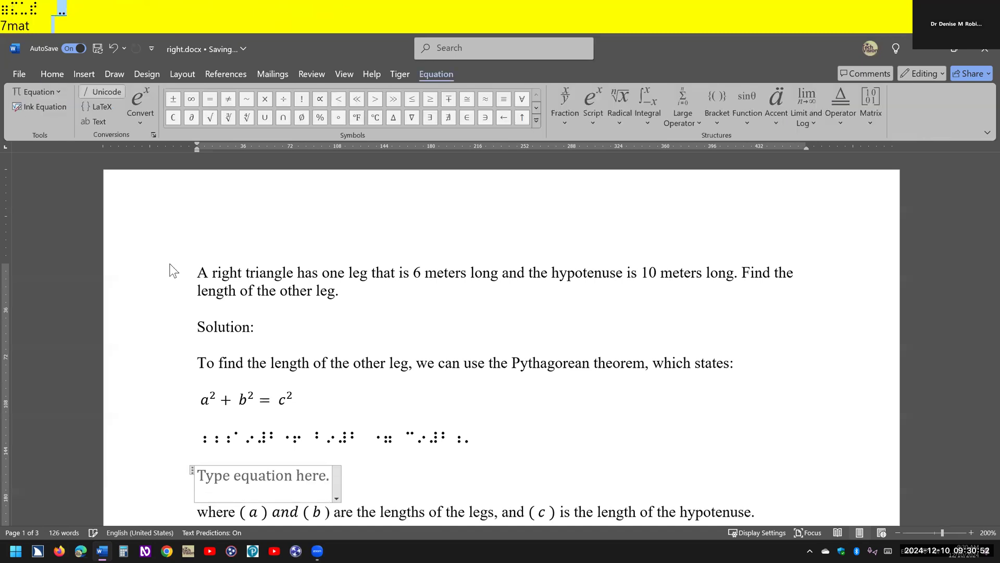
type("a")
type("^")
type("2 ")
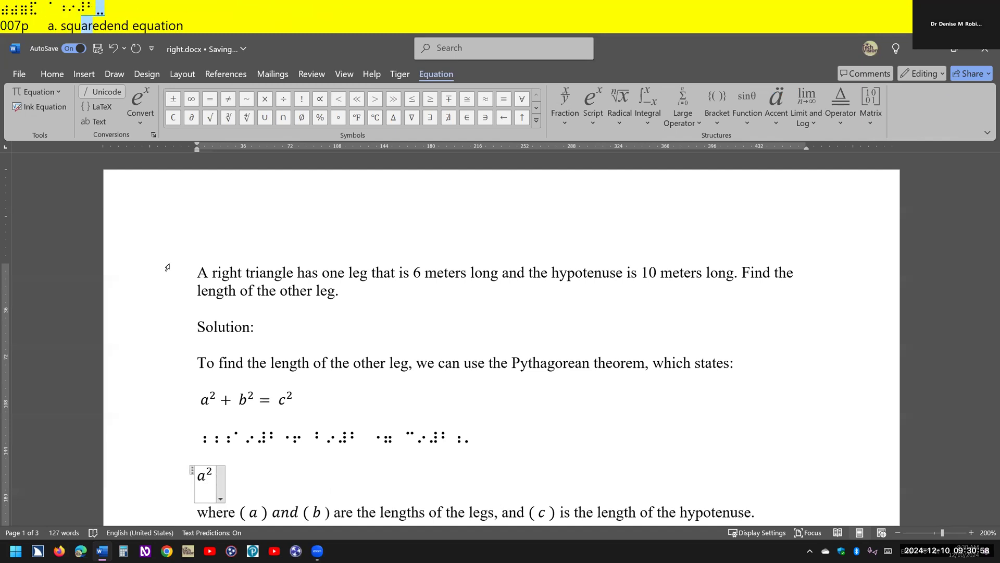
type("+")
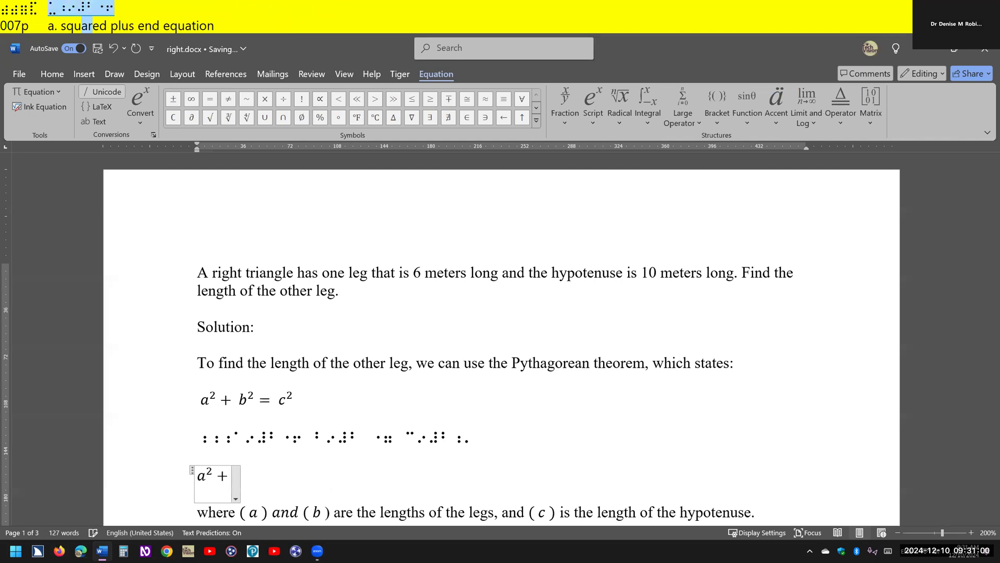
type("b")
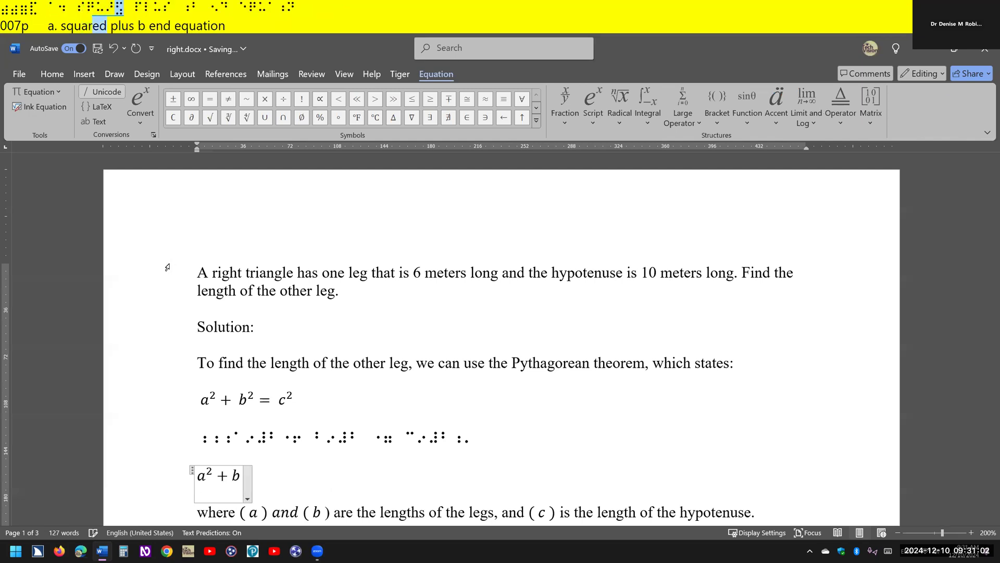
type("^2")
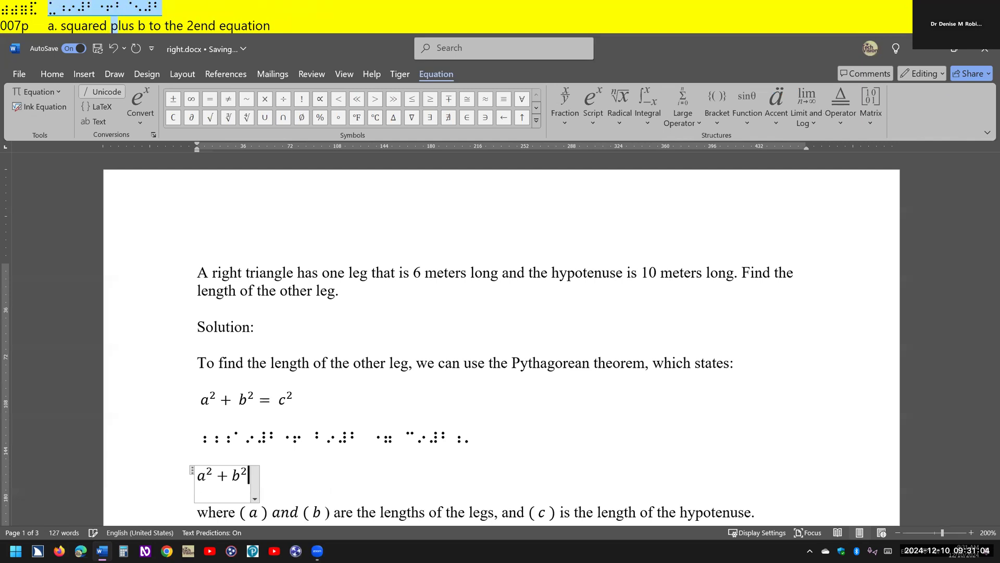
type("=c^2")
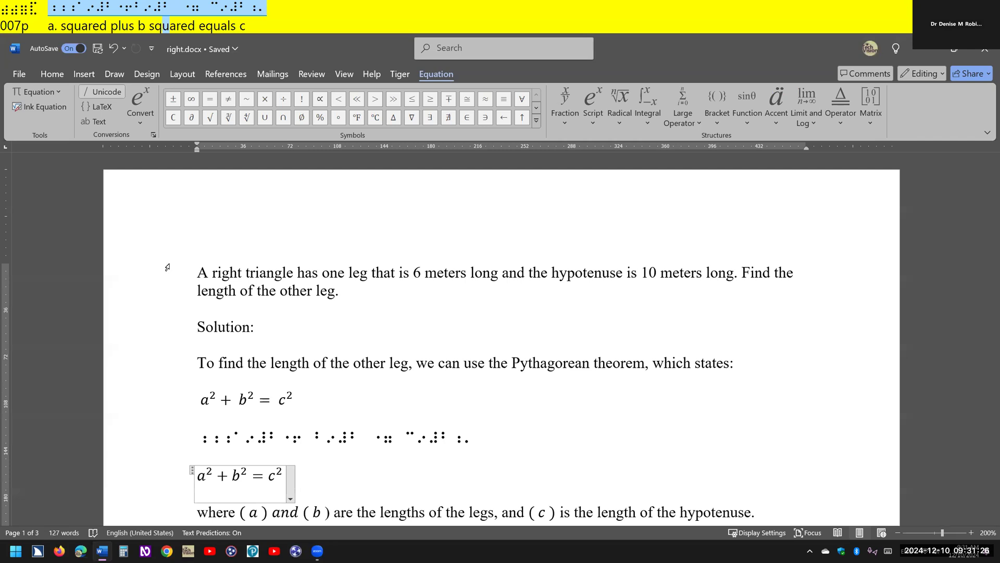
- Read through the rest of the worked solution line by line, from the explanation of the variables to the concluding sentence
key("Down")
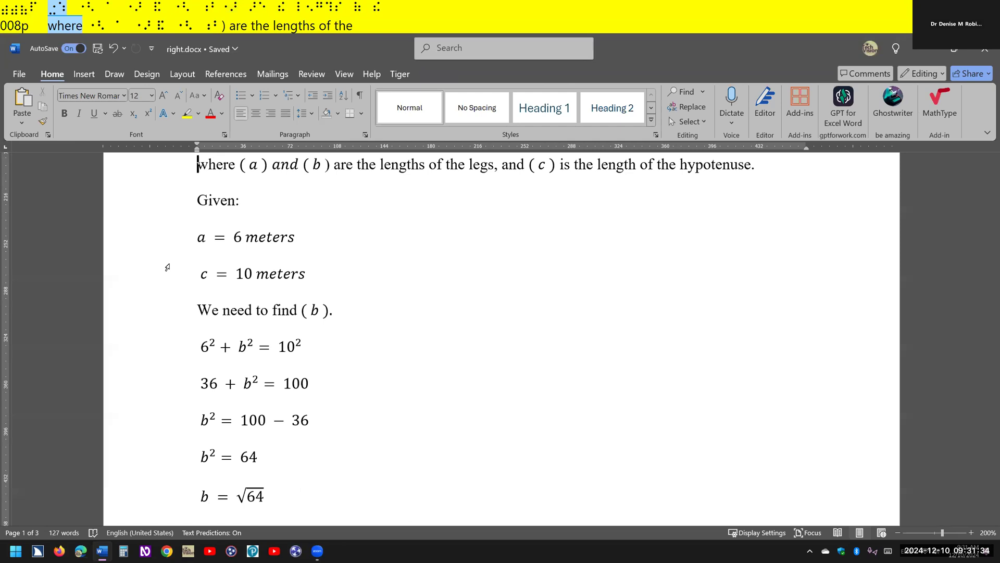
key("Down")
key("Down")
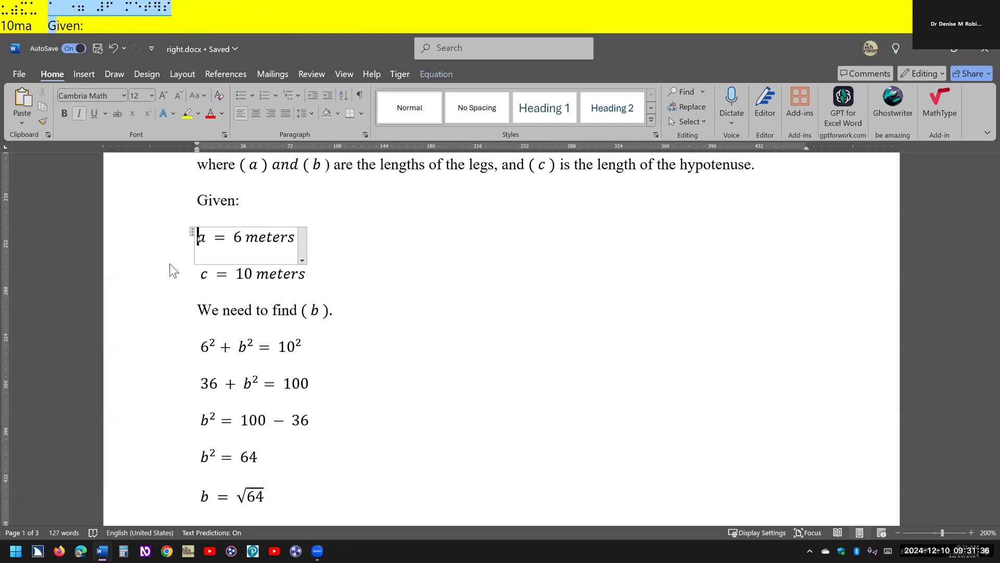
key("Down")
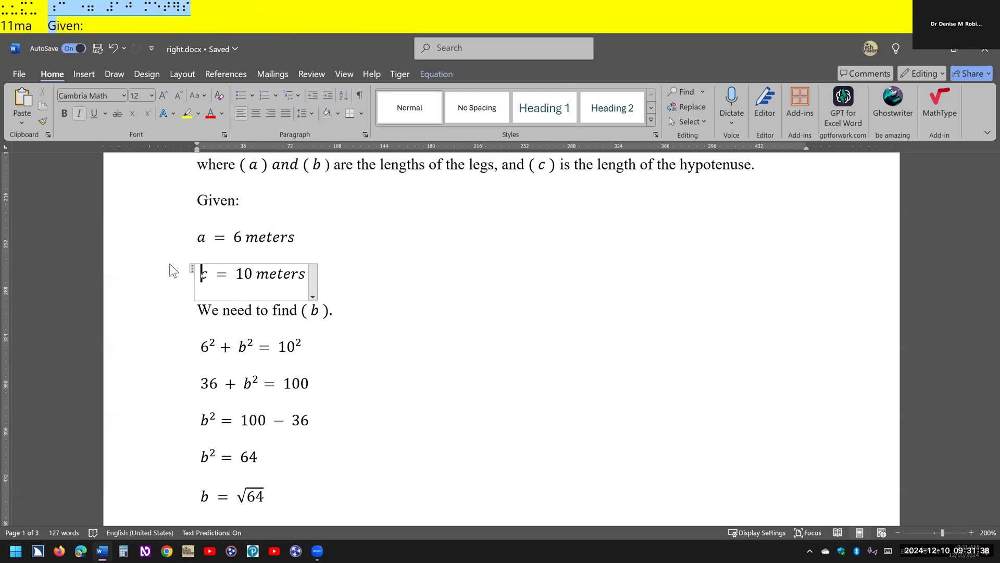
key("Down")
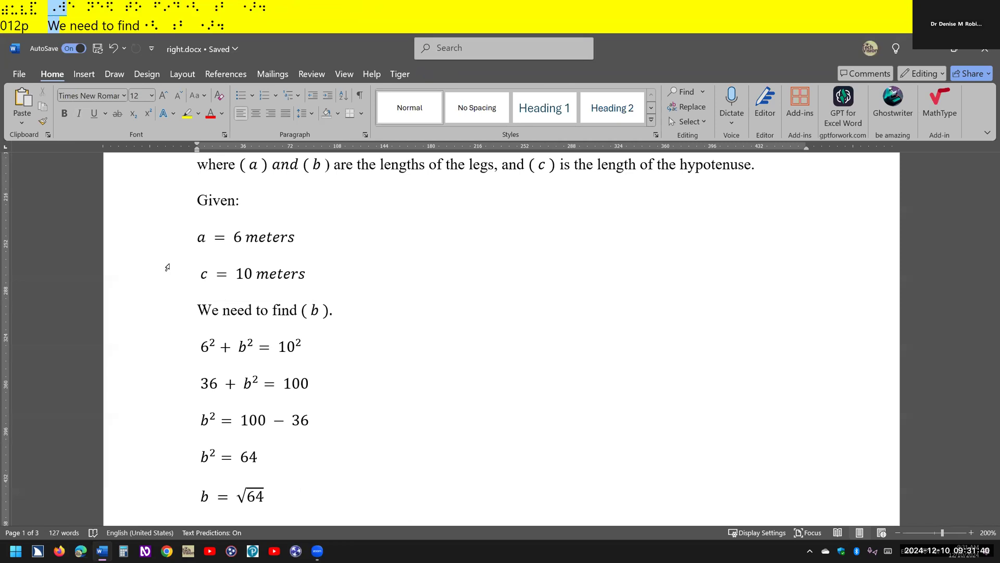
key("Down")
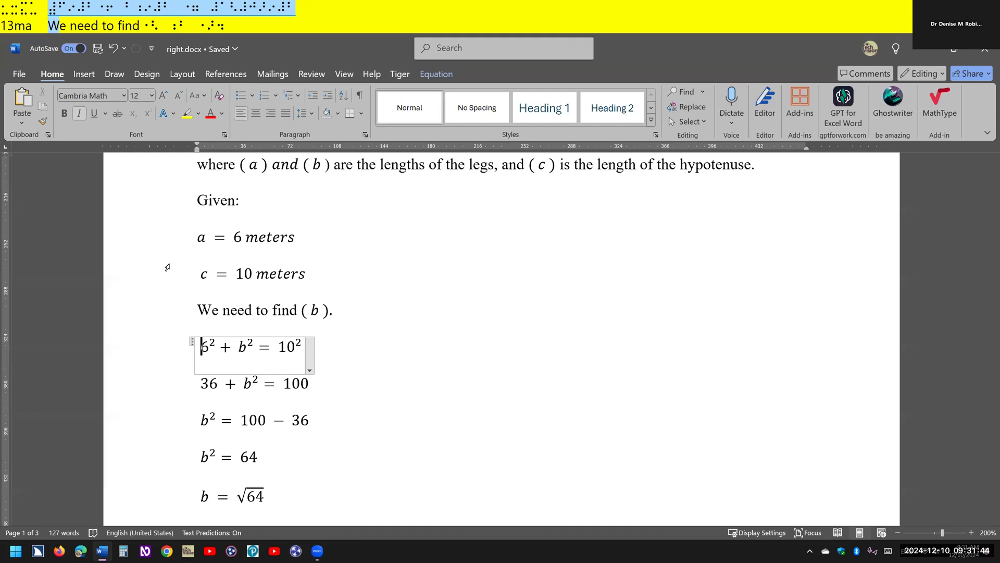
key("Down")
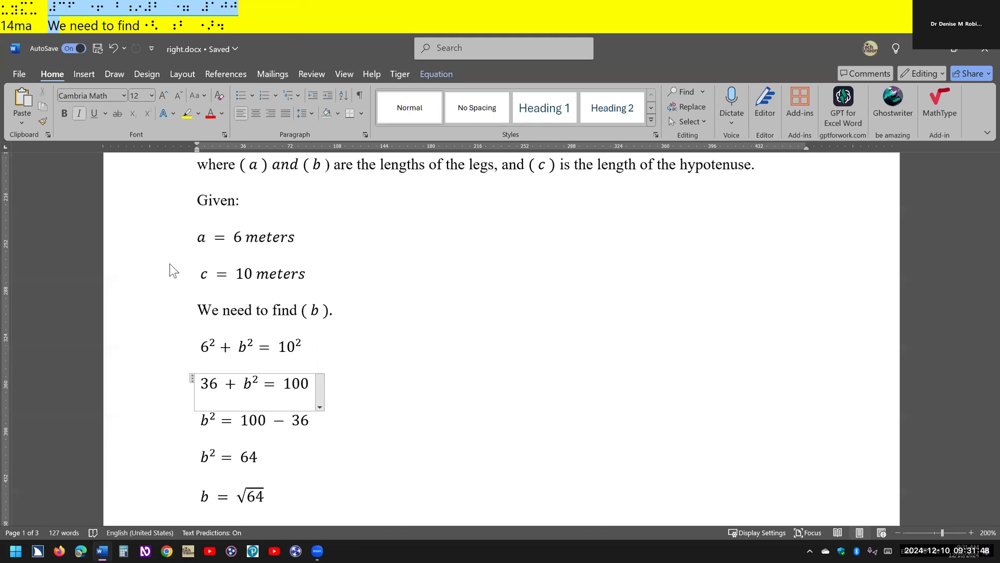
key("Down")
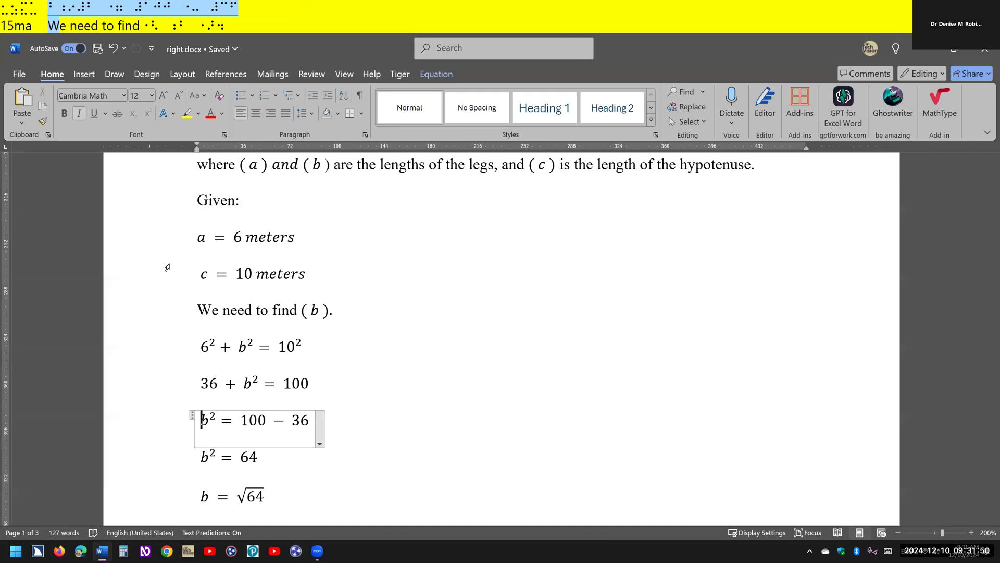
key("Down")
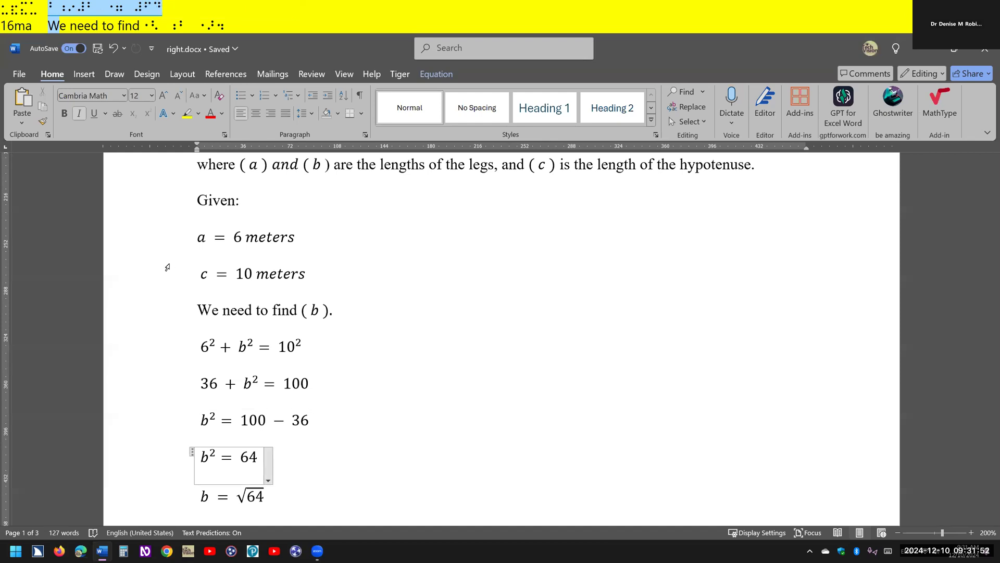
key("Down")
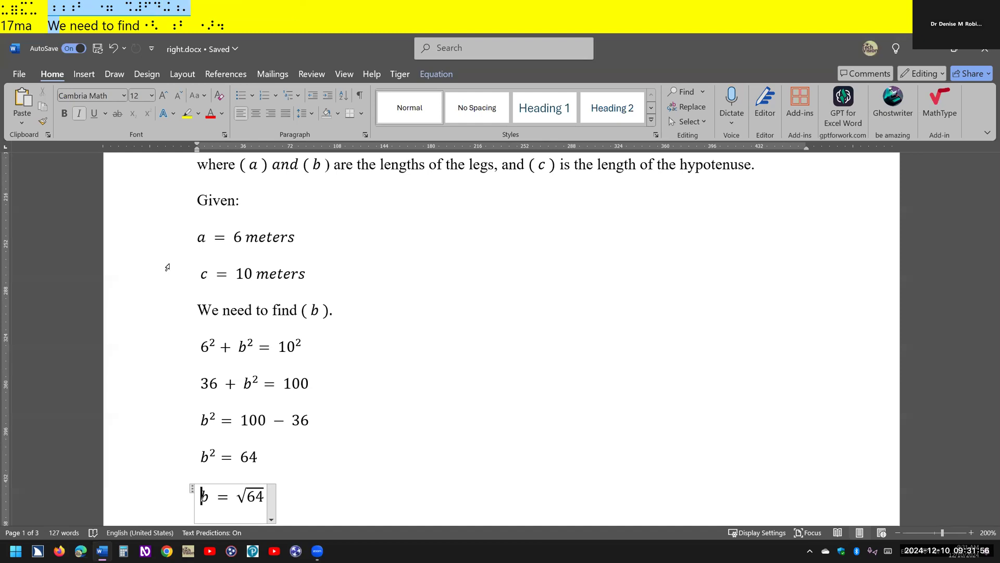
key("Down")
key("Down")
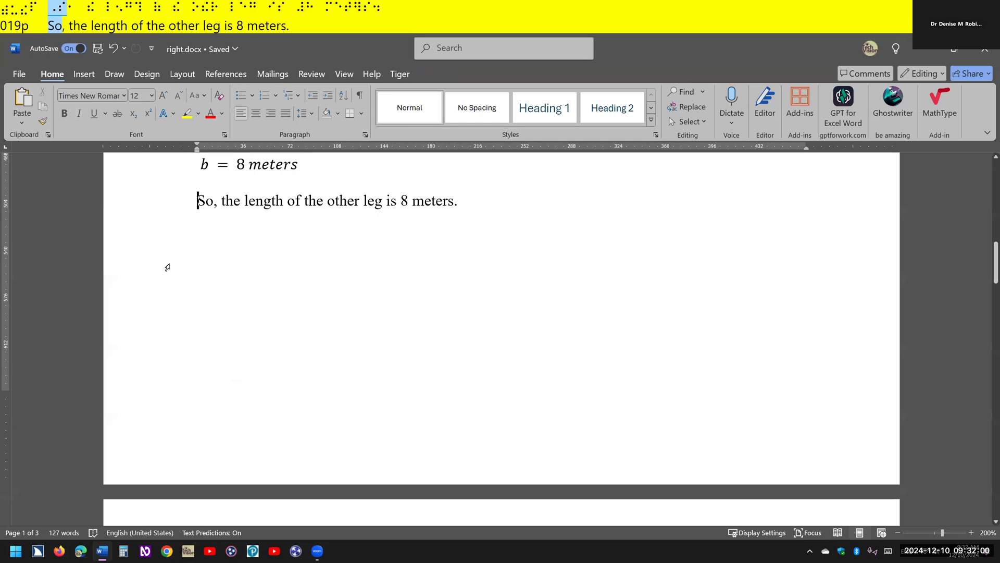
- Examine the right triangle diagrams on pages 2 and 3 of the document
key("ctrl+Page_Down")
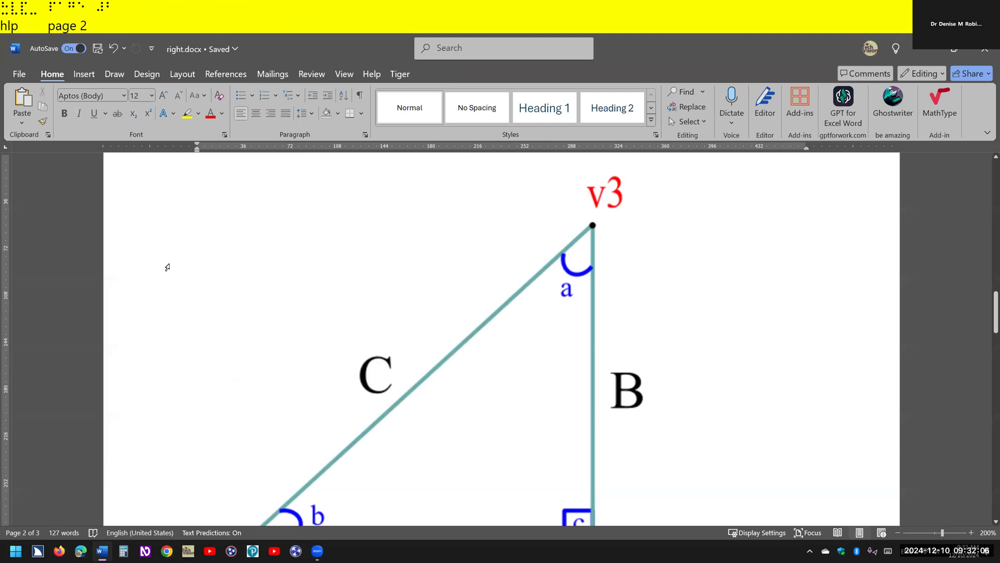
key("Down")
key("Down")
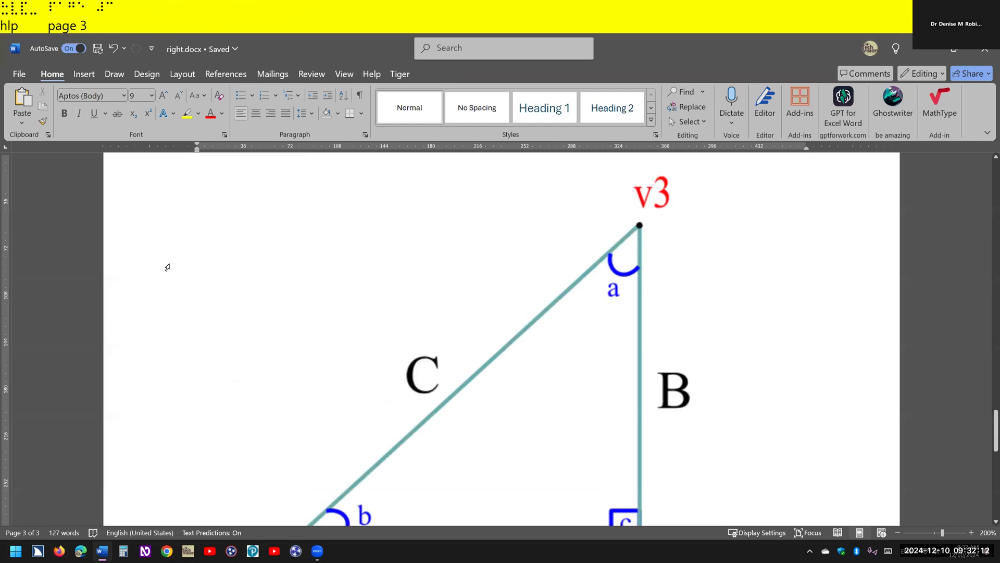
key("Down")
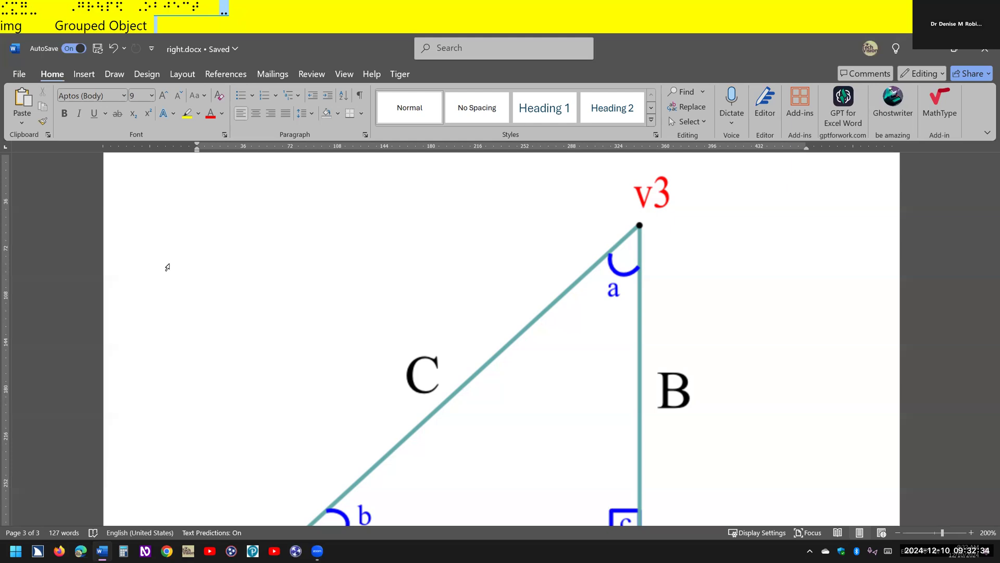
- Create a new blank document and open the online picture search for inserting an image
key("ctrl+n")
key("ctrl")
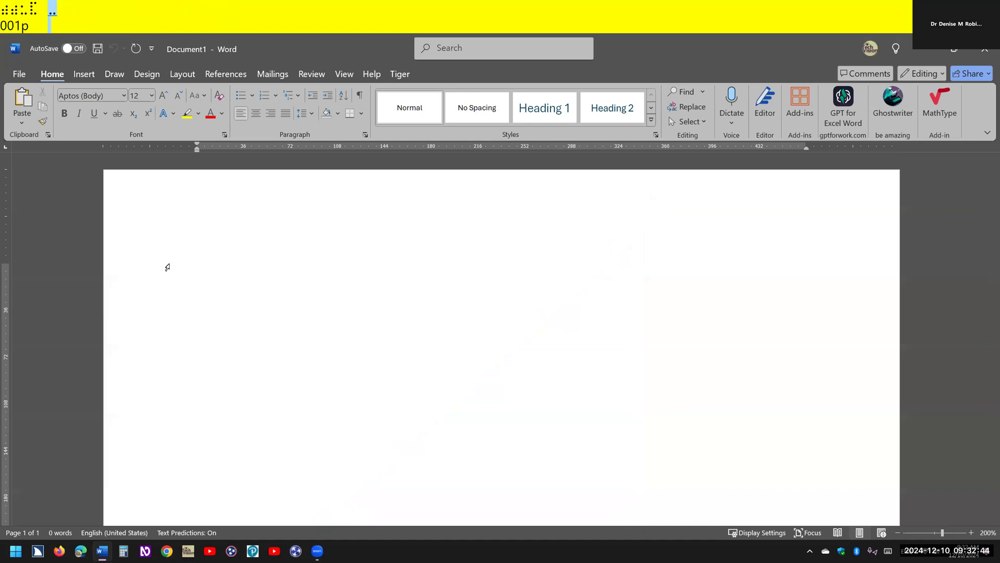
key("alt+n")
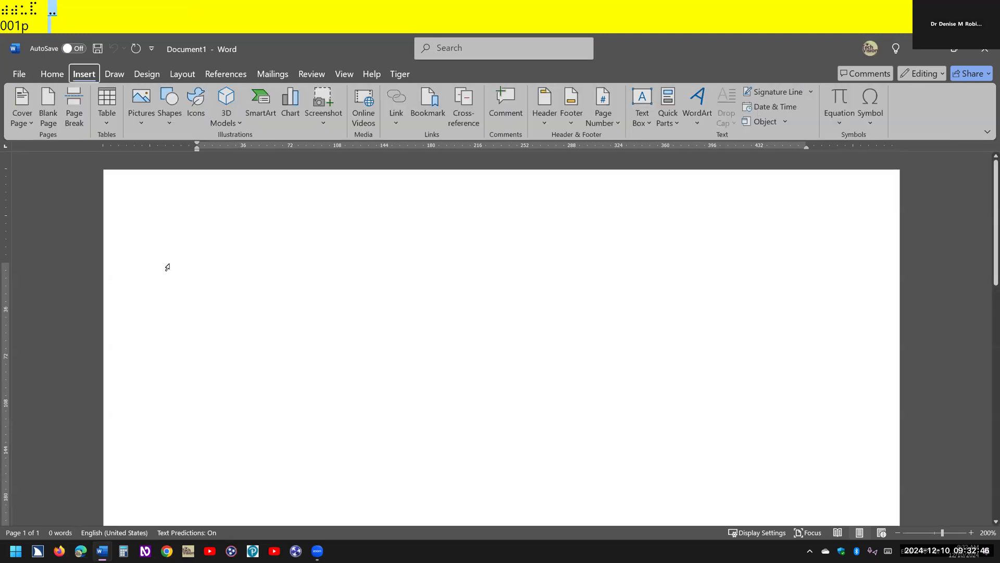
key("p")
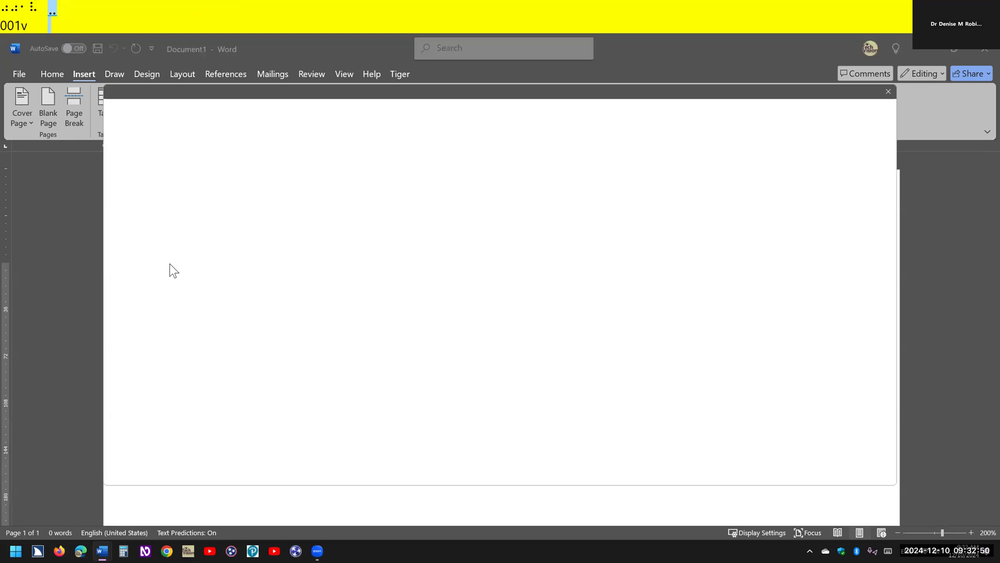
key("ctrl")
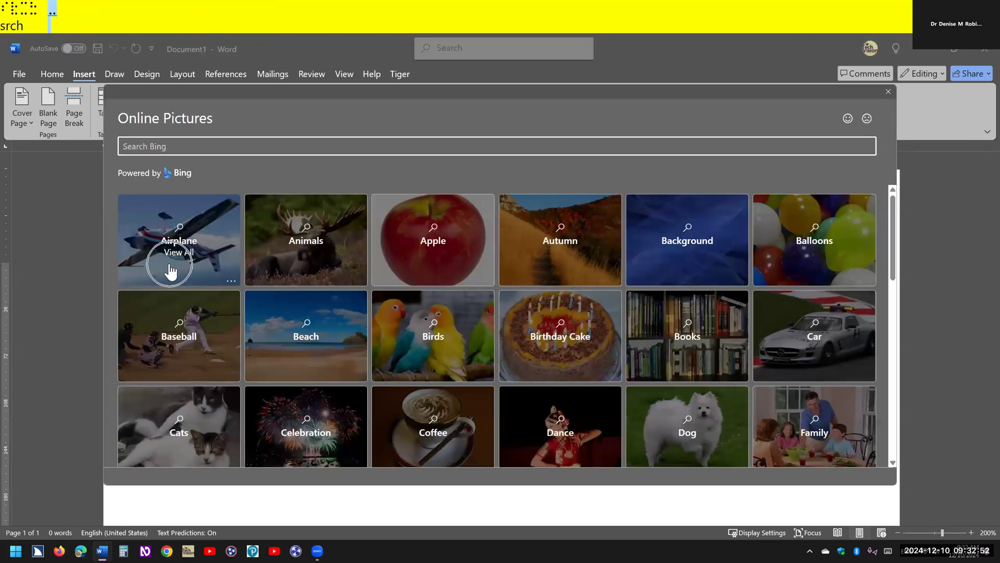
- Search the online pictures for "right triangle"
type("right triangle")
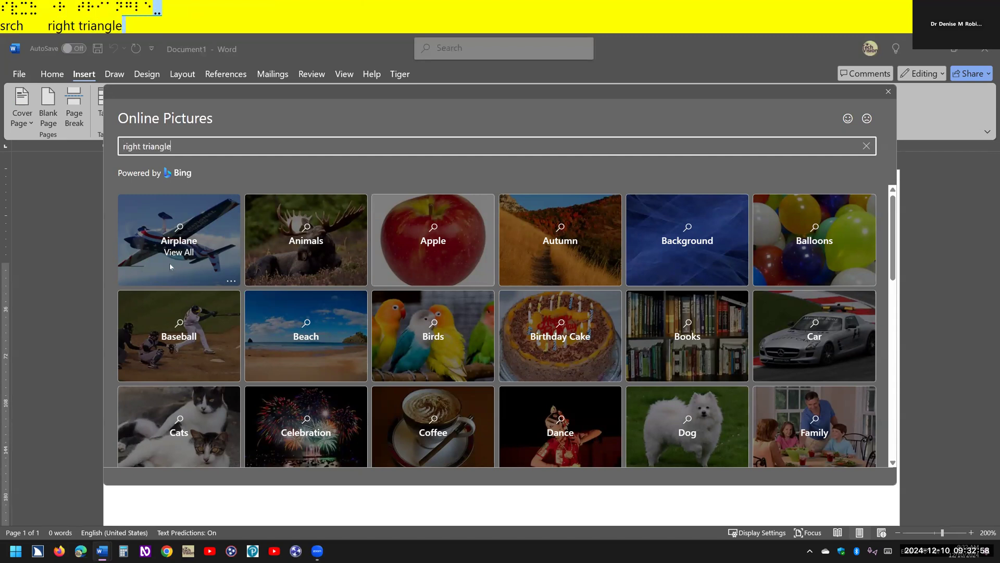
key("Return")
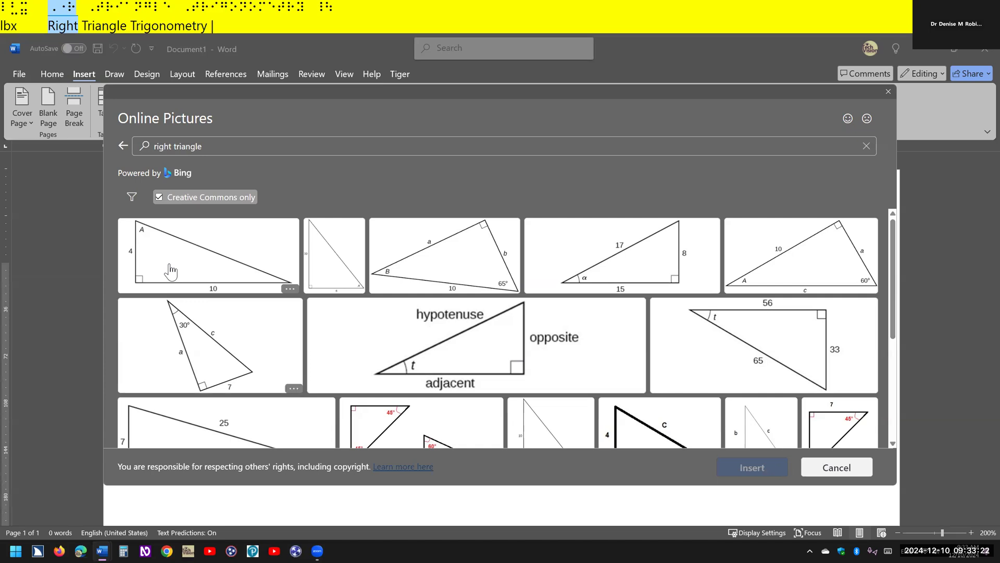
- Insert the online right triangle picture with sides A, B, C and vertices v1, v2, v3 into the document
scroll(170, 270, "down", 1)
scroll(170, 270, "down", 3)
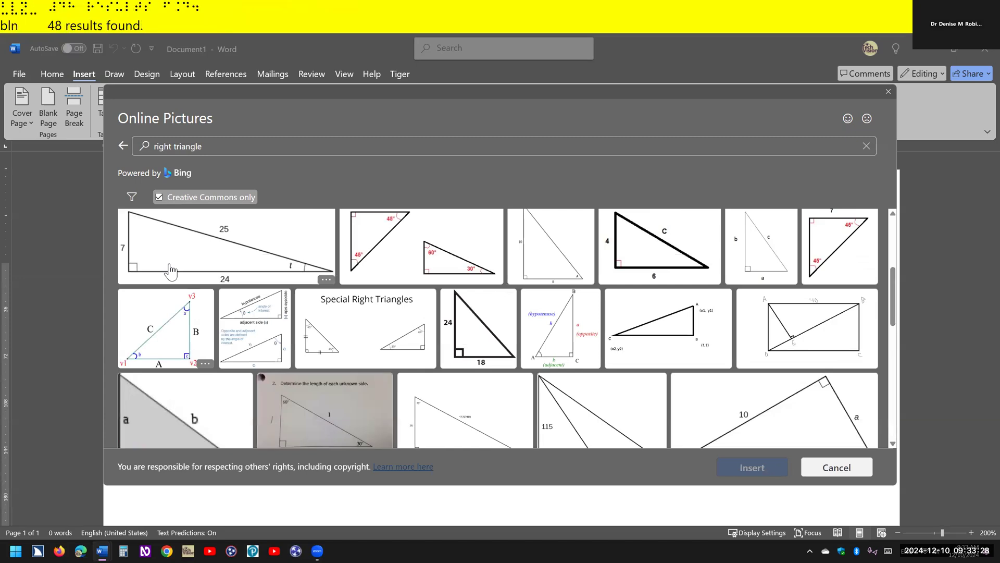
key("space")
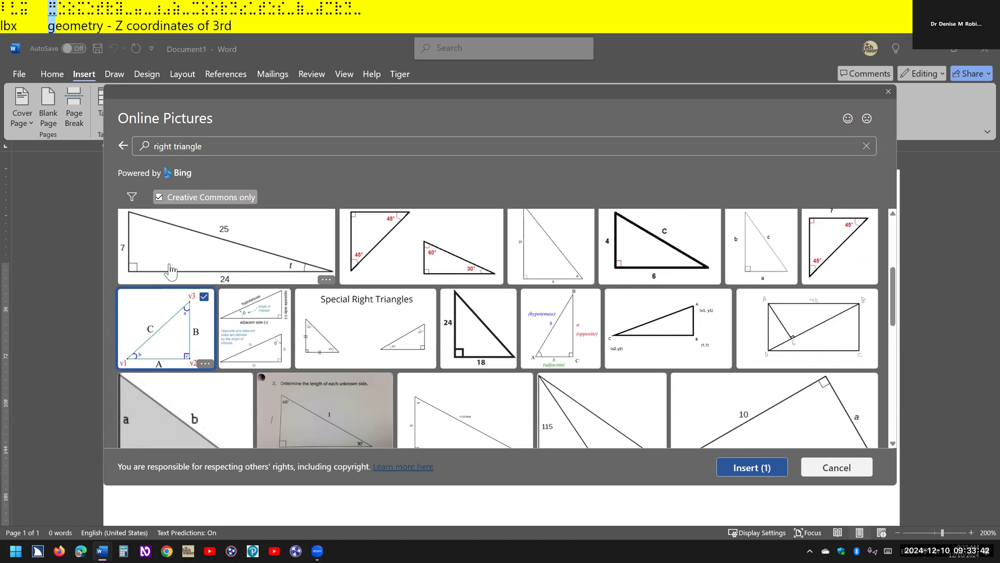
key("Tab")
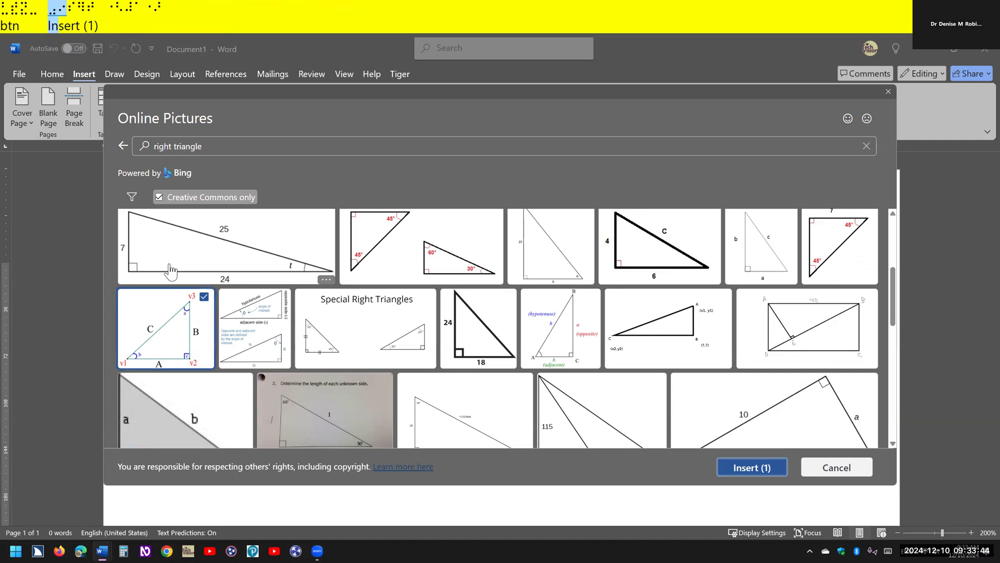
key("Return")
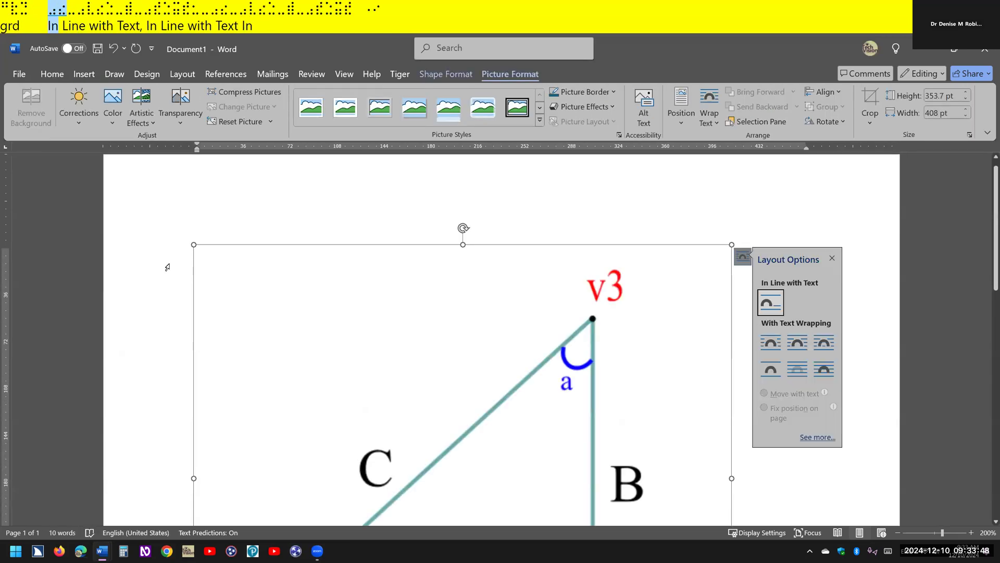
- Toggle the screen reader's speech mode and dismiss the inserted picture's layout options
key("Insert+space")
key("s")
key("Escape")
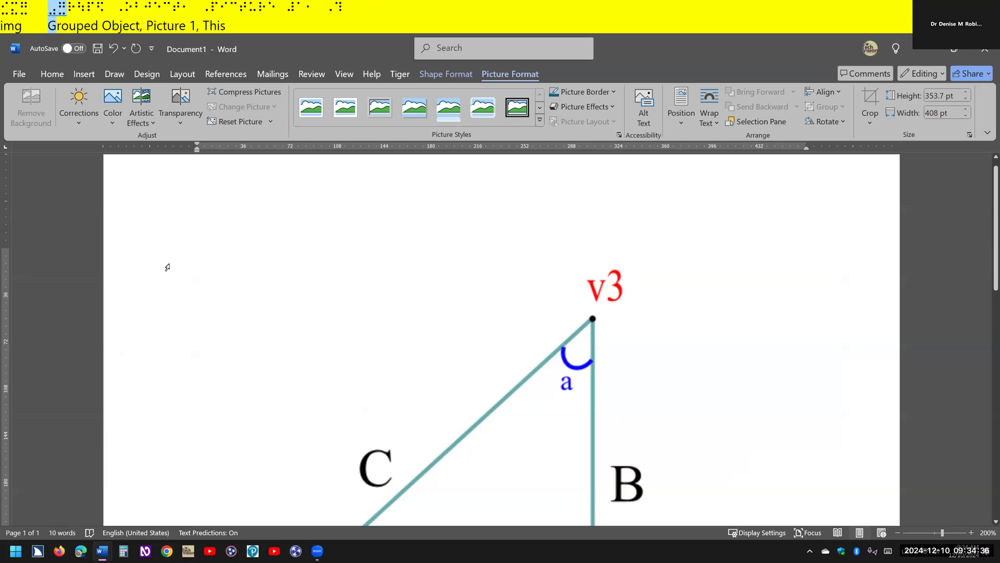
key("Escape")
- Set the document zoom to 100%
key("alt")
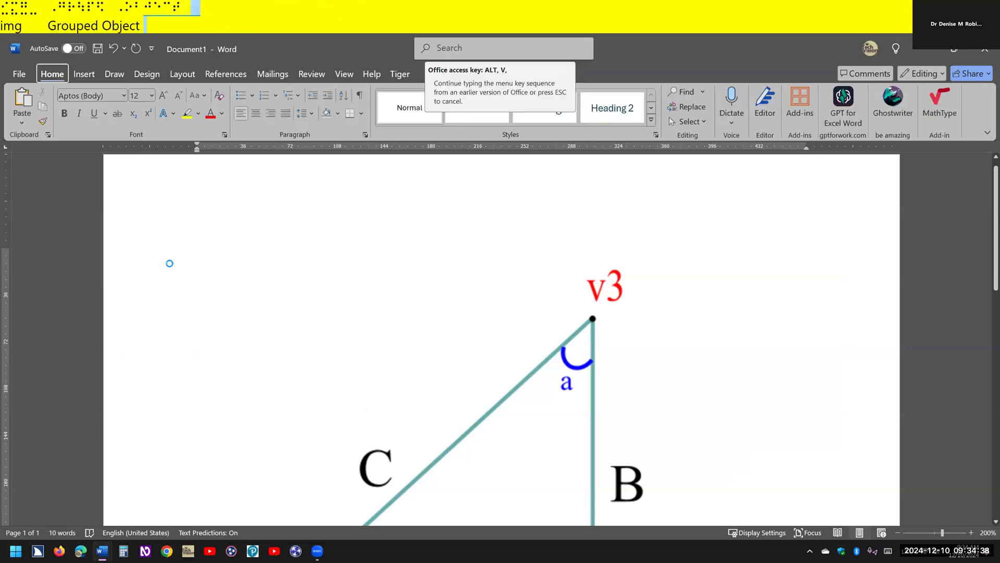
key("w")
key("q")
key("Down")
key("Return")
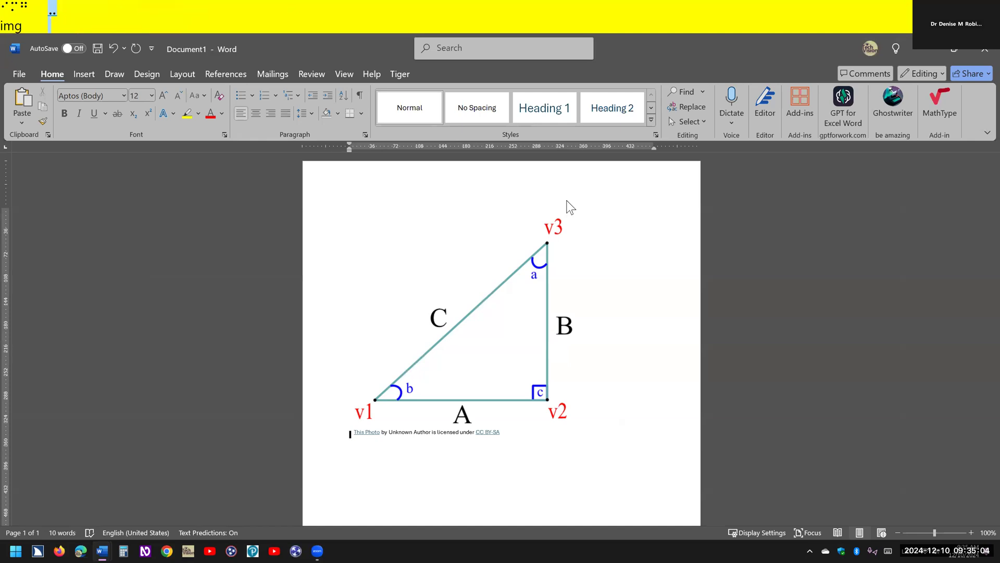
- Select the triangle group through the inline objects list and delete its "This Photo by Unknown Author" attribution caption
key("ctrl+shift+o")
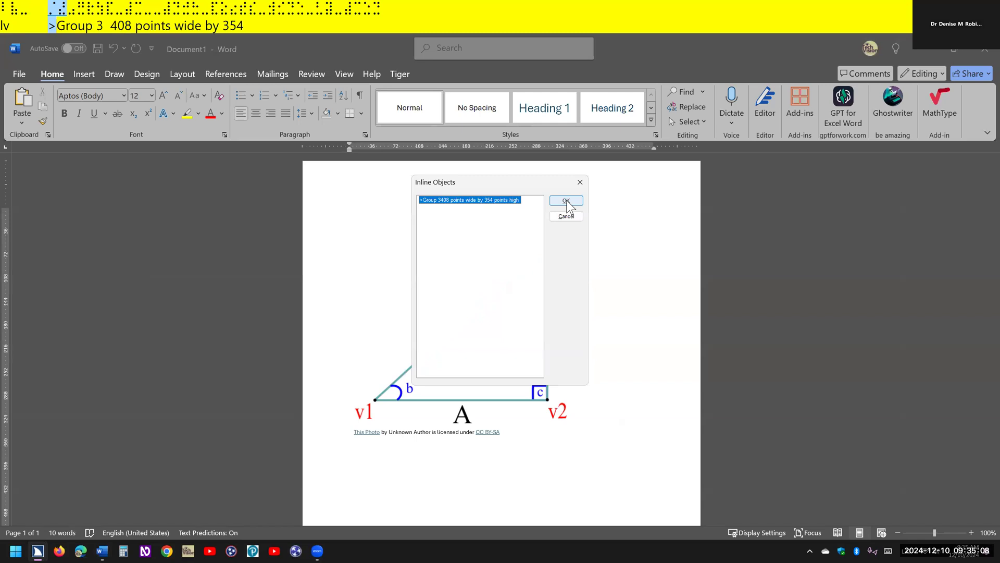
left_click(567, 204)
left_click(566, 201)
key("Tab")
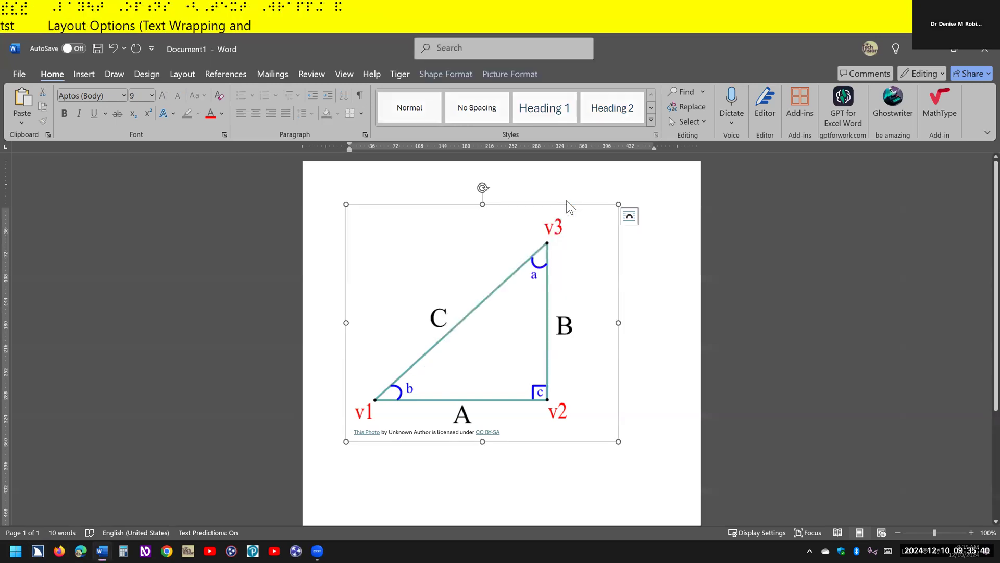
key("Tab")
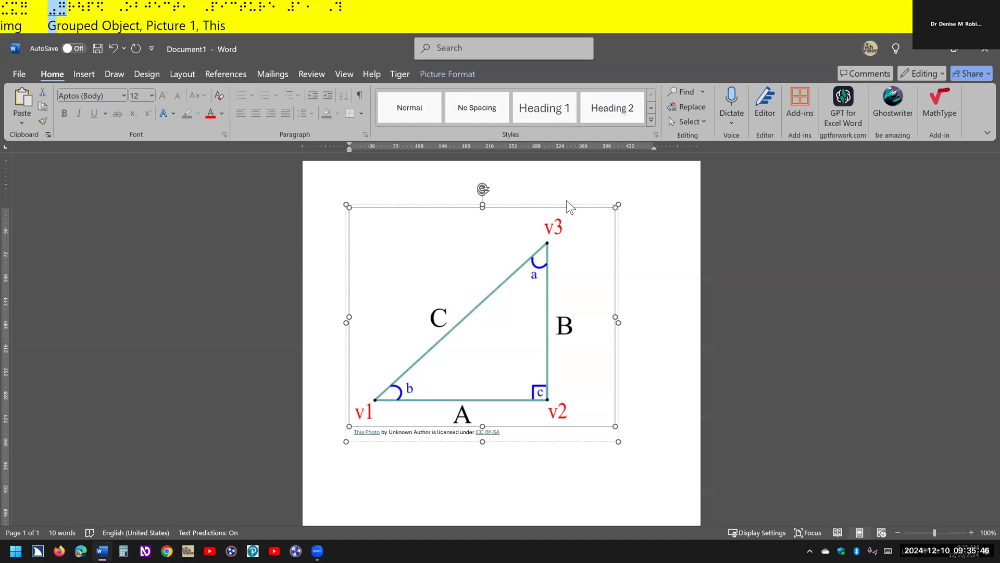
key("Tab")
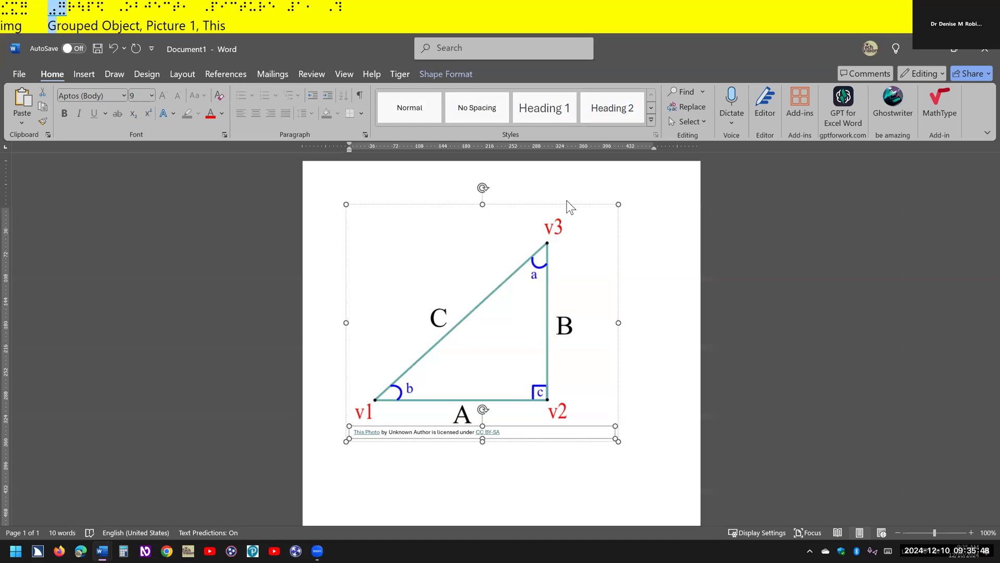
key("Delete")
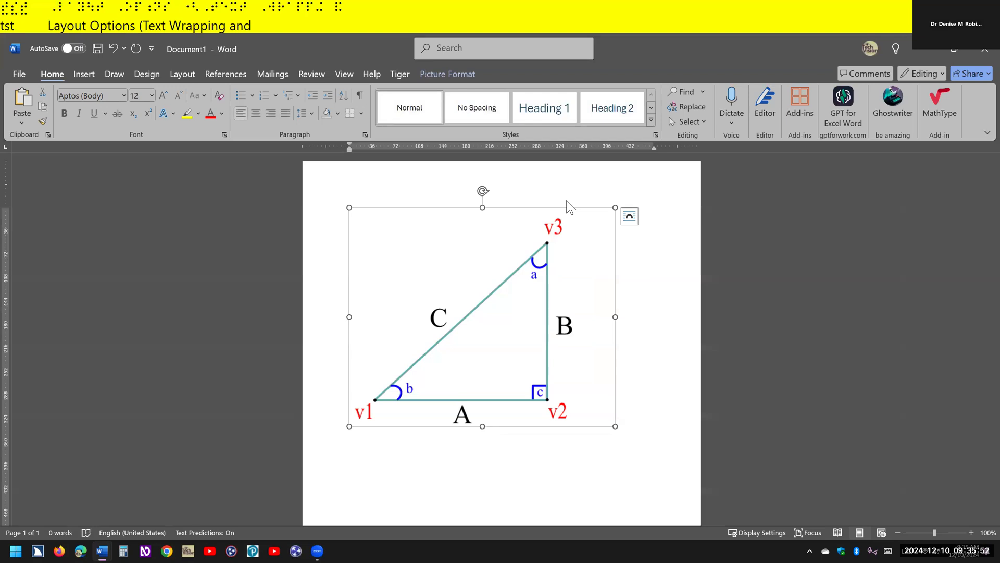
key("Return")
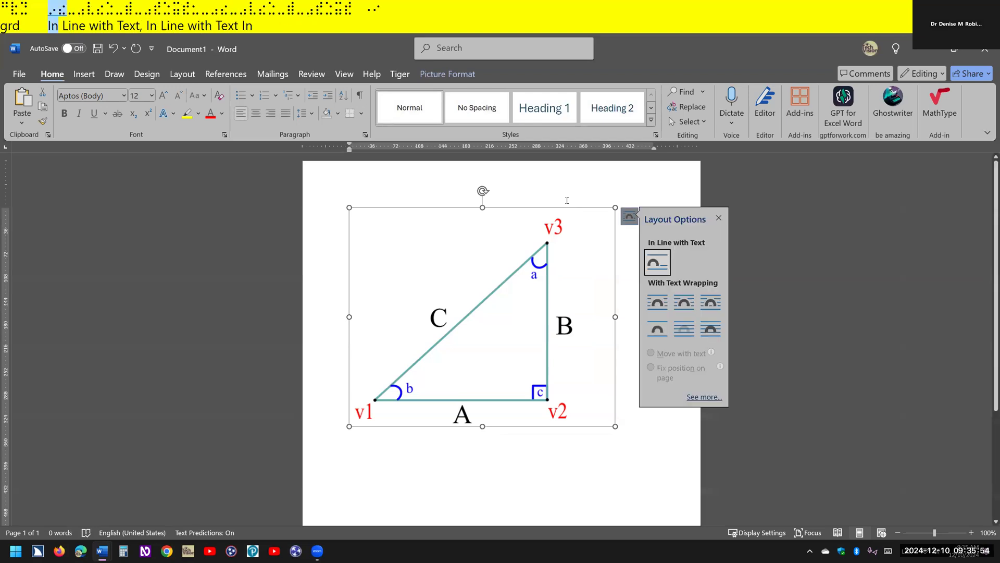
left_click(567, 201)
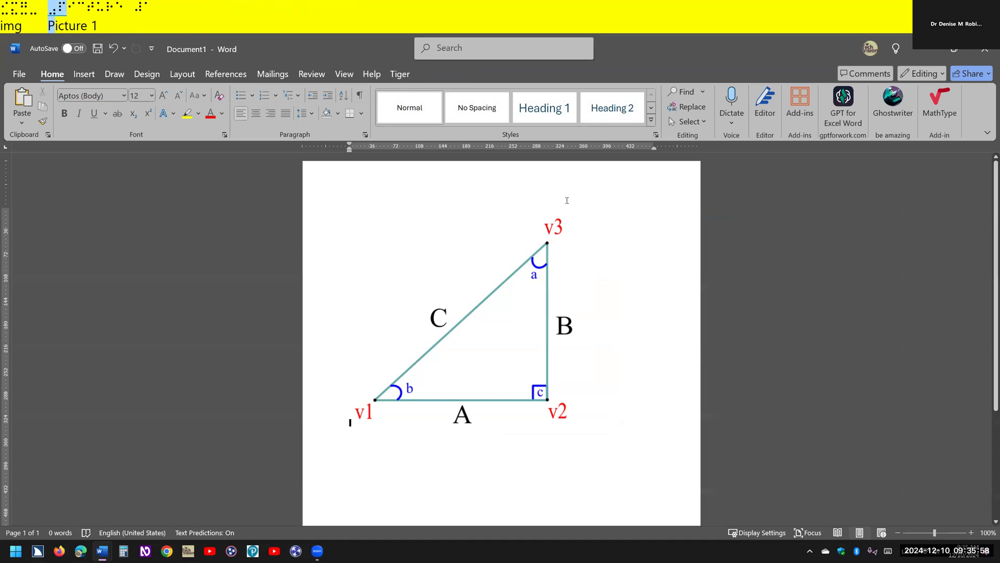
- Launch the Be My Eyes app, return to the Word document with the triangle, and call up Be My AI
key("super")
type("be My Eyes")
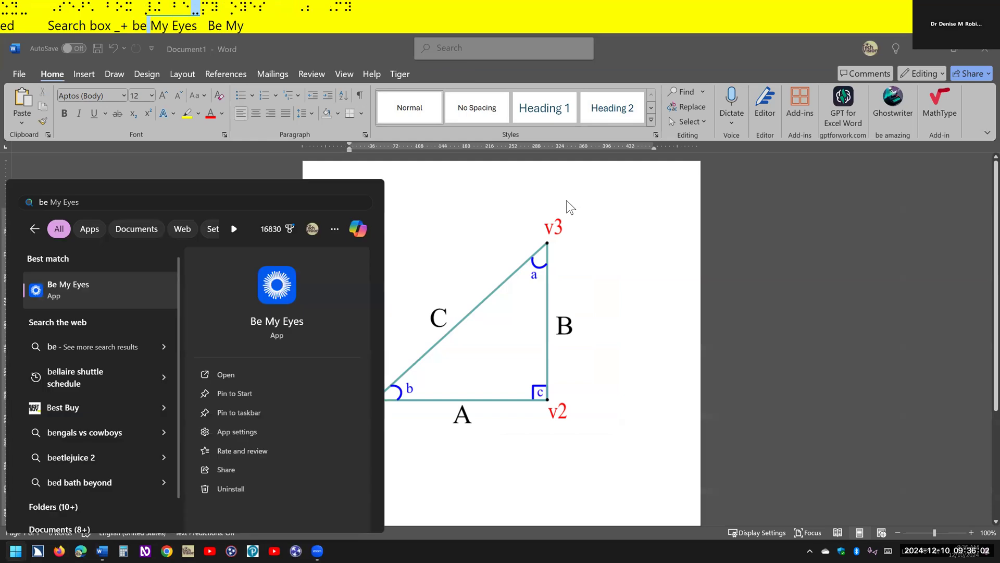
key("Return")
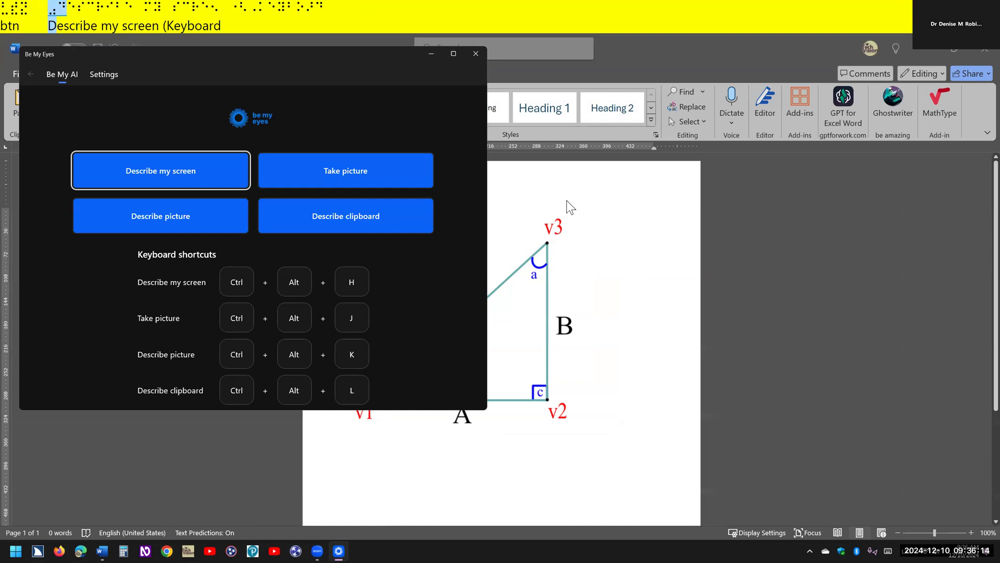
key("alt+Tab")
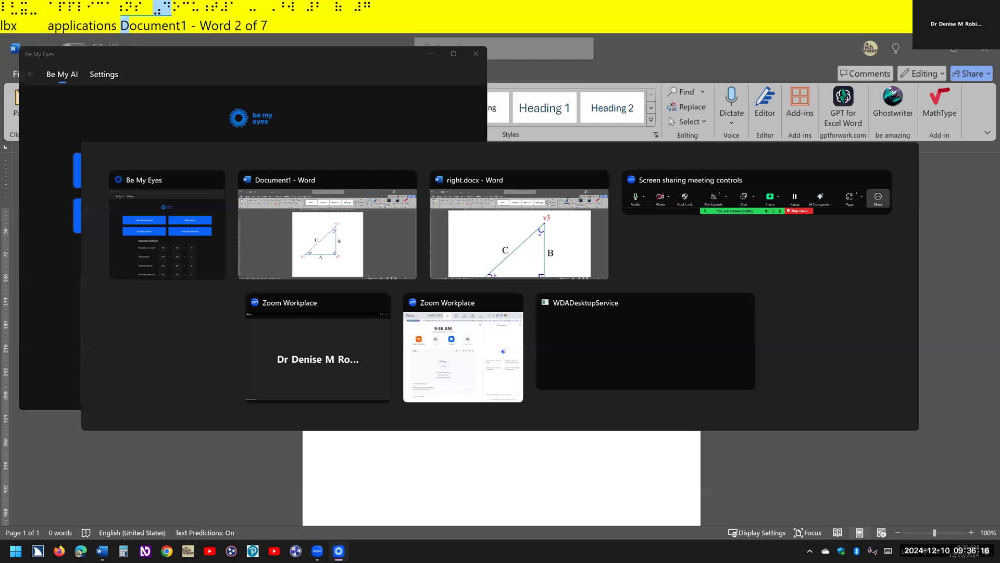
key("ctrl")
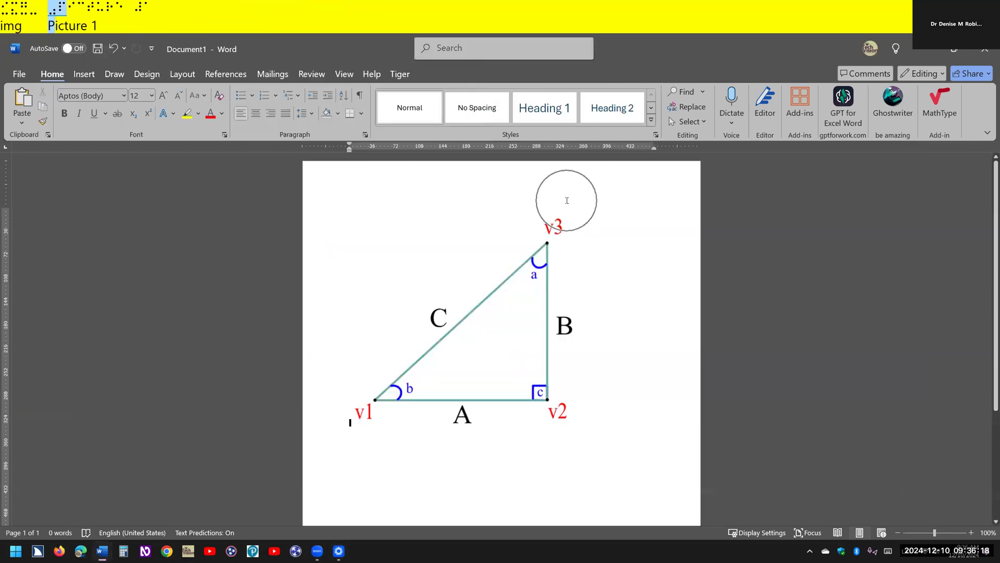
key("ctrl+alt+shift+d")
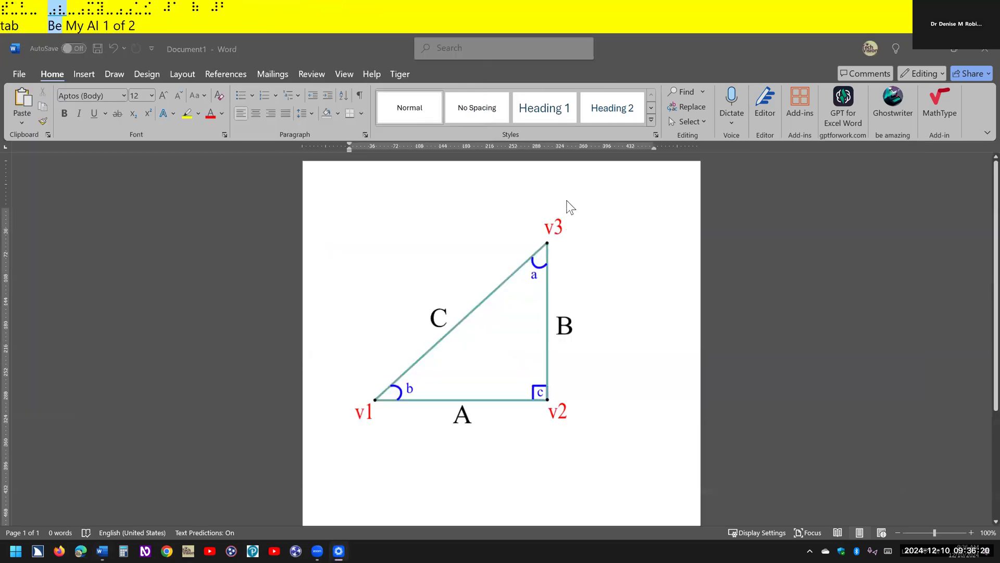
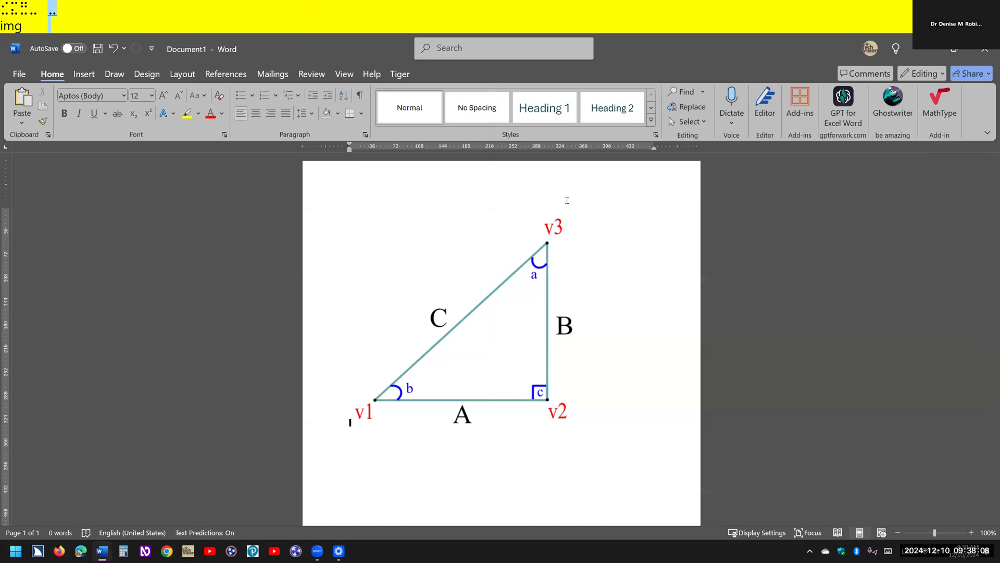
- Select the triangle picture through the inline objects list and set its alt text to "right triangle"
key("ctrl+shift+o")
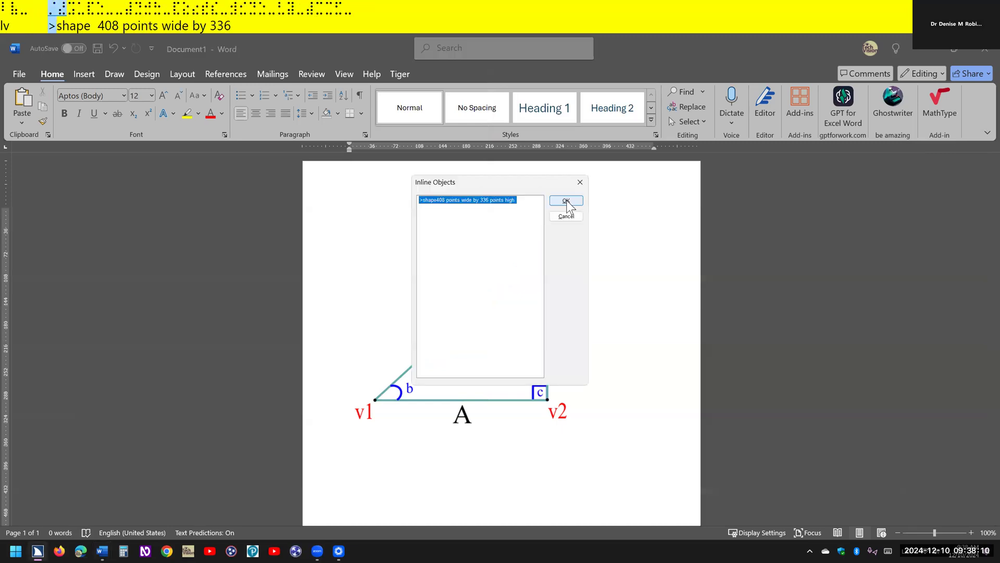
key("Return")
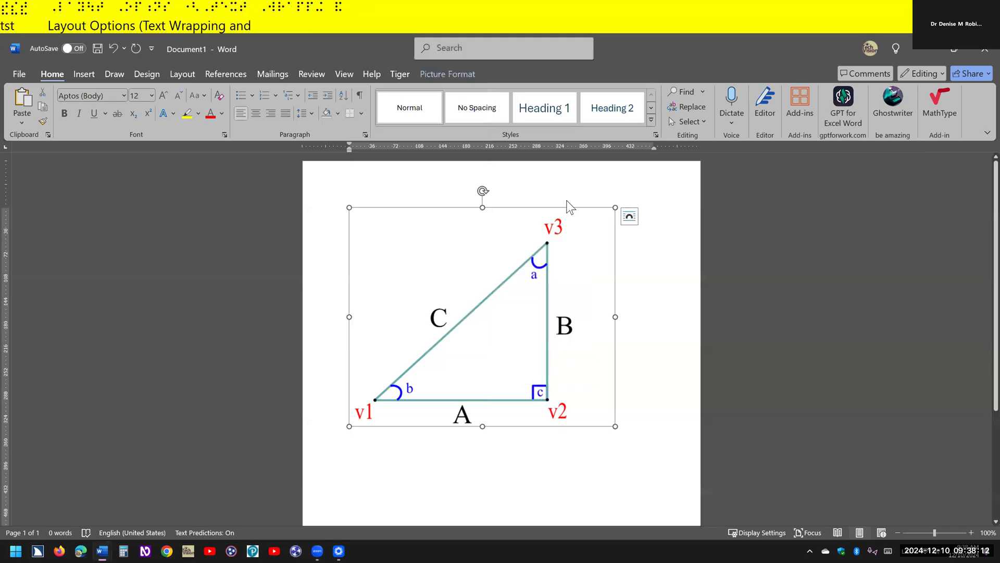
key("shift+F10")
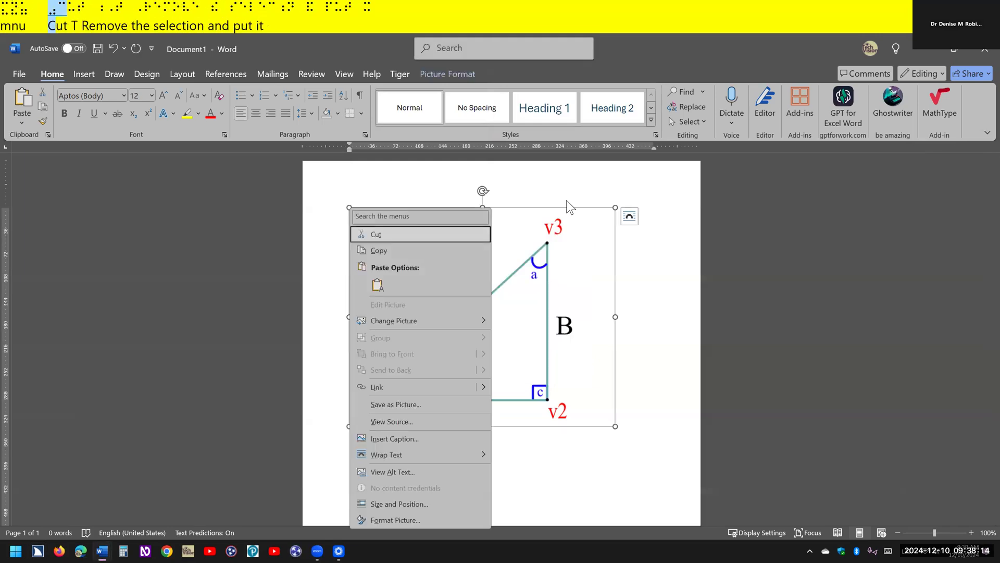
key("a")
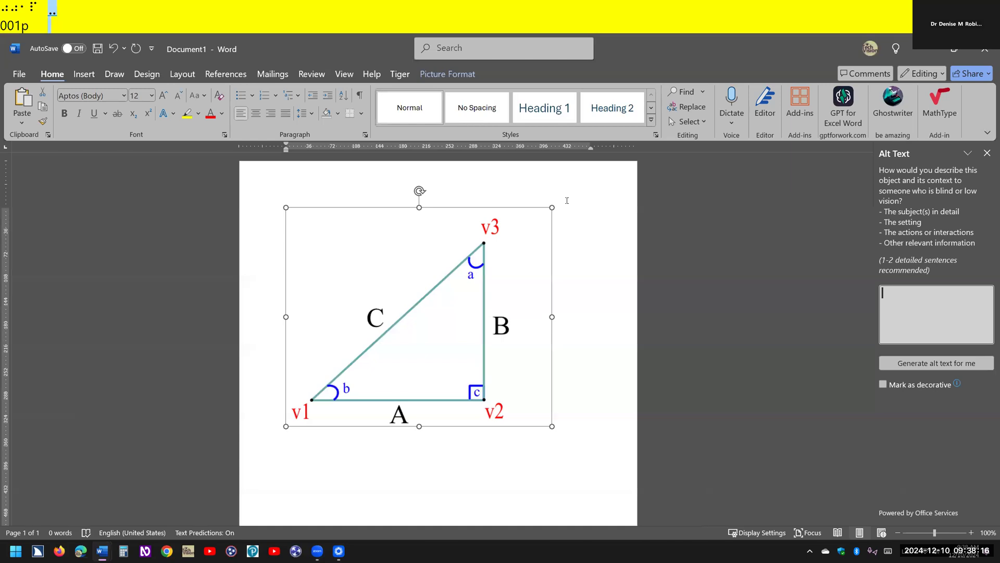
type("right")
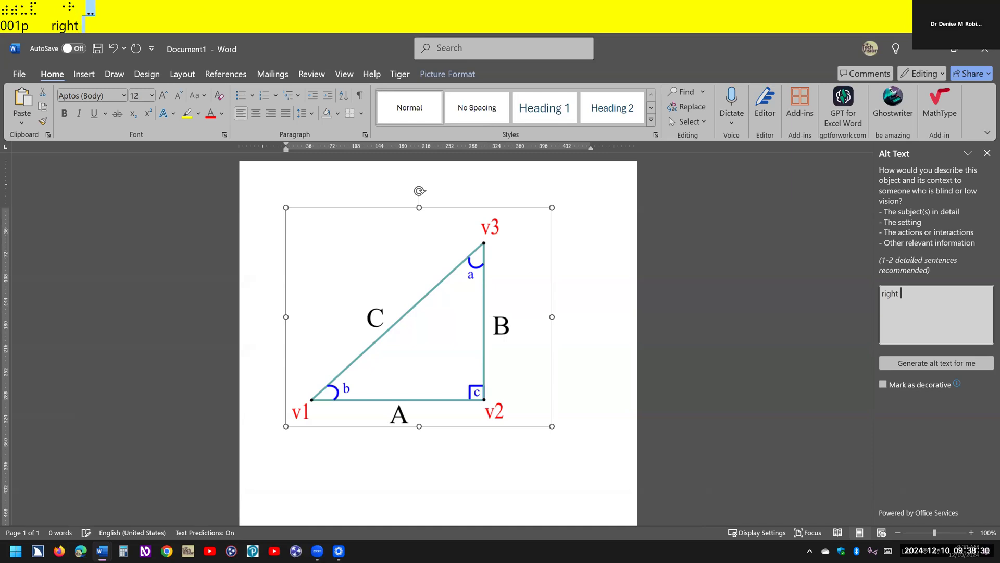
type("triangle")
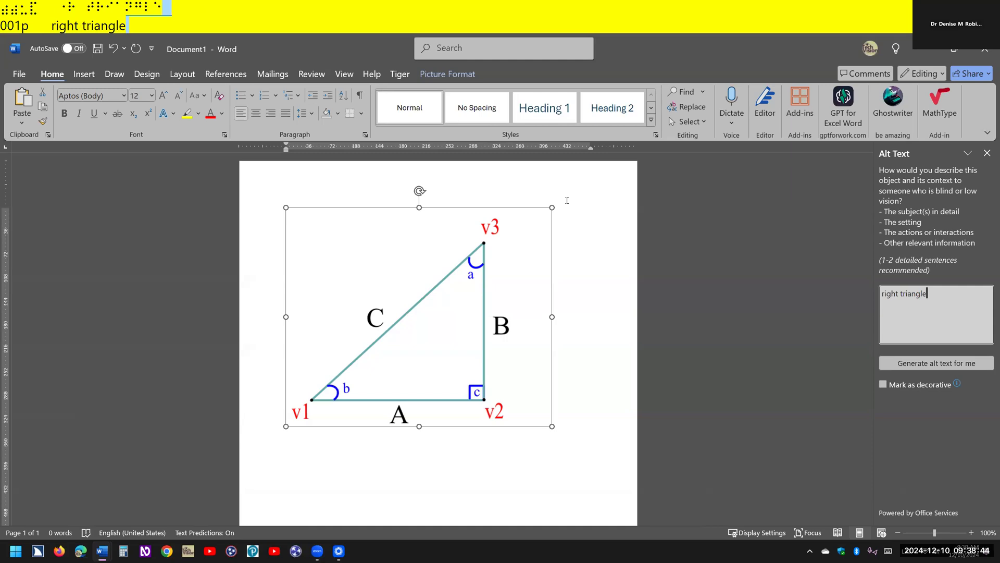
key("ctrl+space")
key("c")
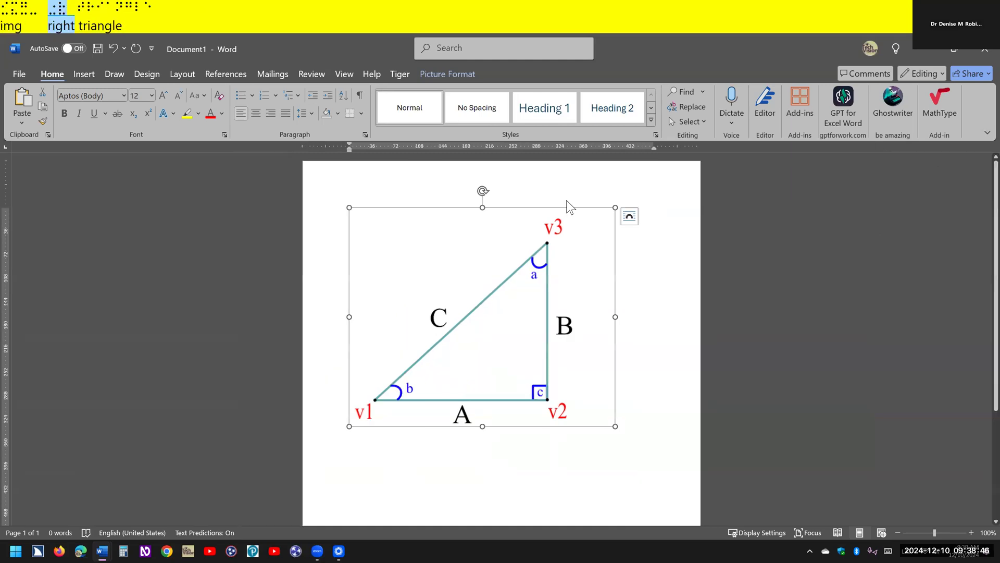
- Open the triangle picture's size and position settings, then turn Lock aspect ratio off and back on
key("alt+shift+F10")
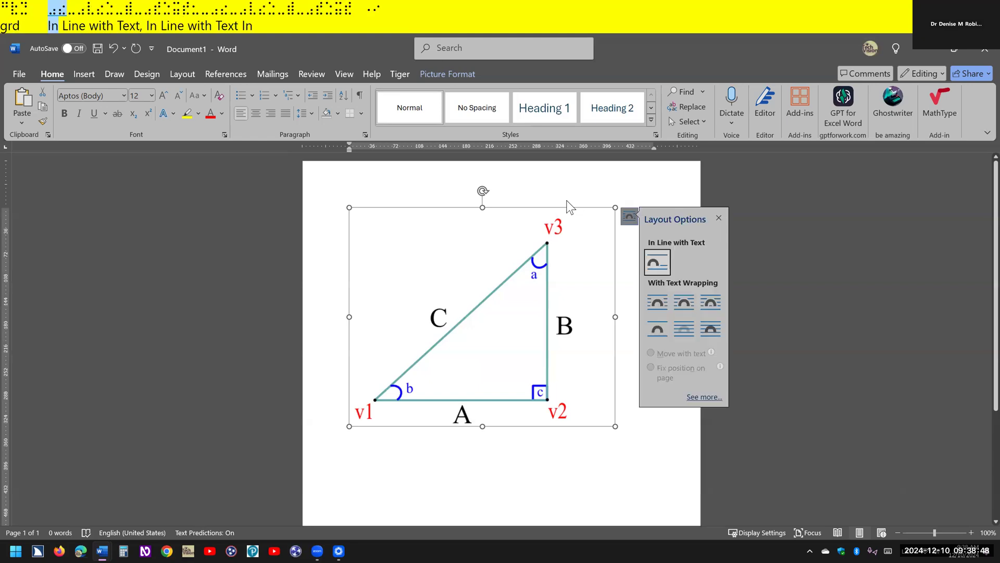
key("Escape")
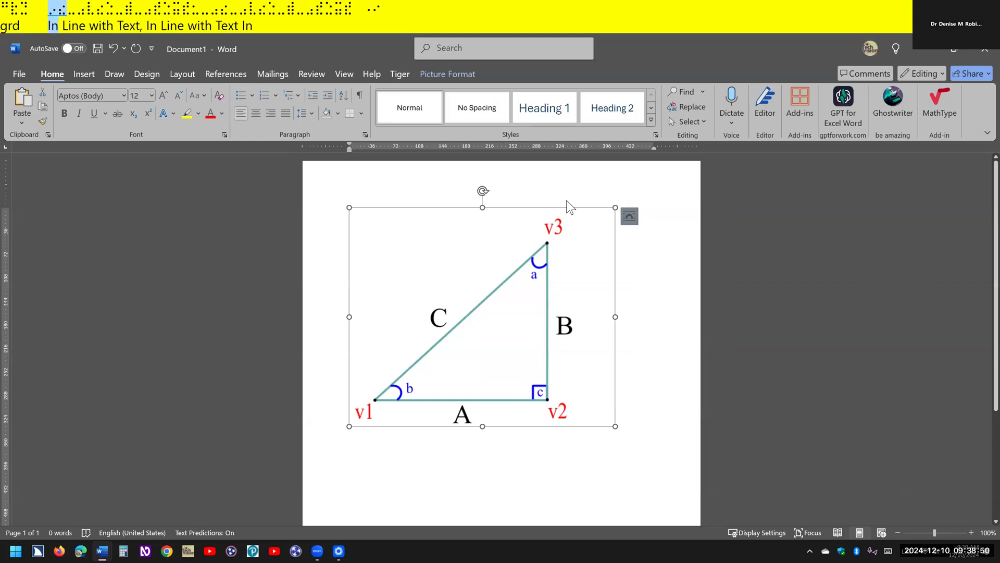
key("shift+F10")
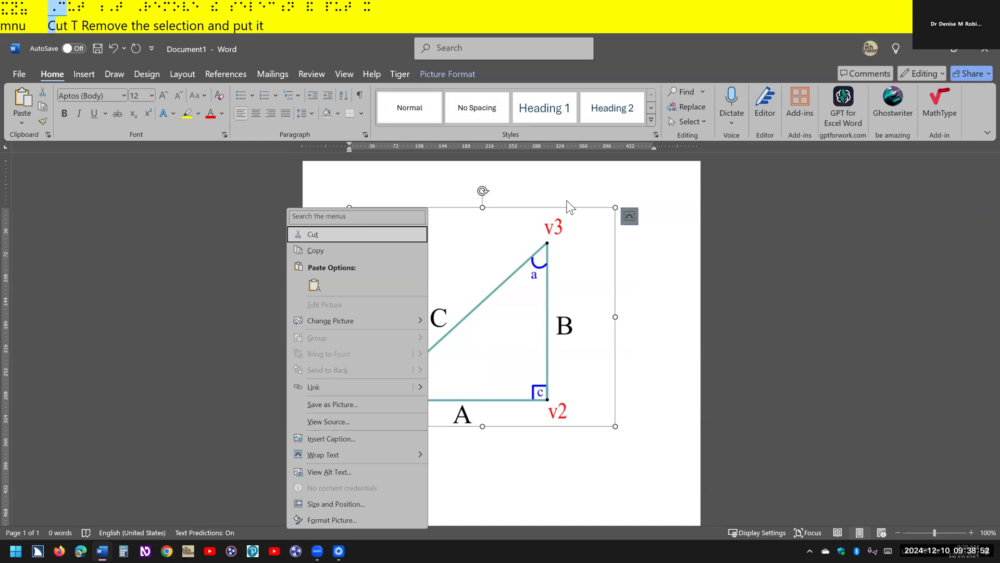
key("ctrl")
key("z")
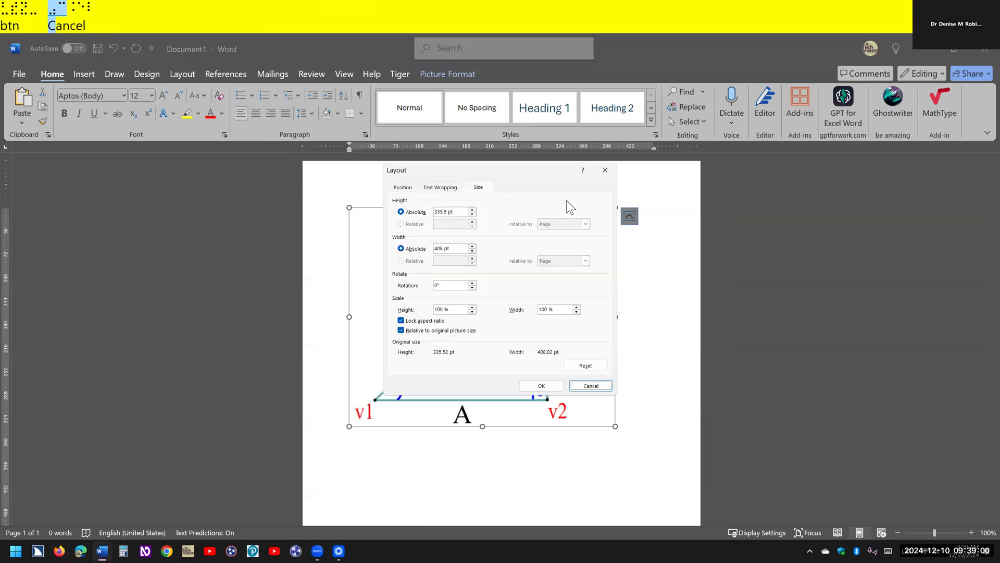
key("ctrl")
key("alt+a")
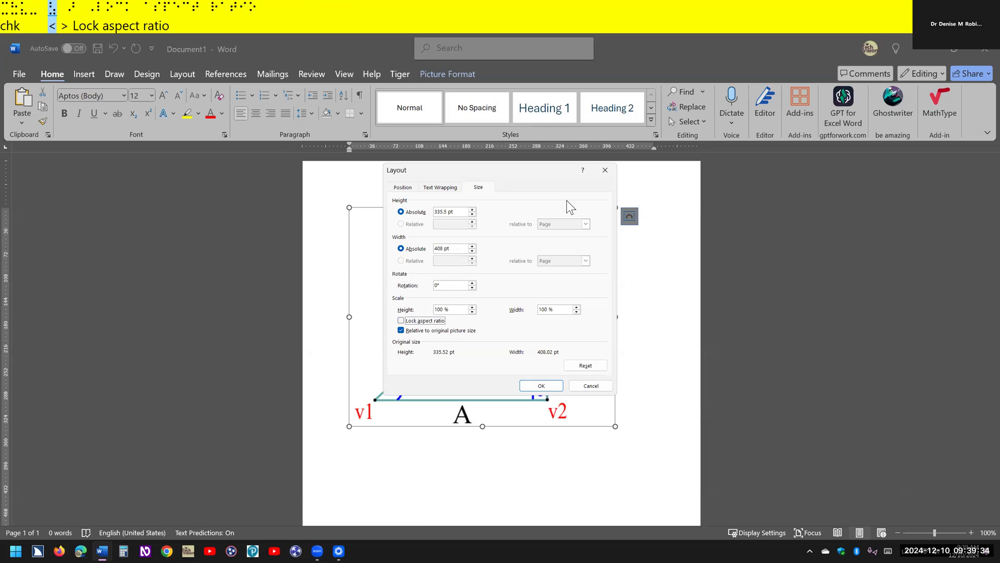
key("space")
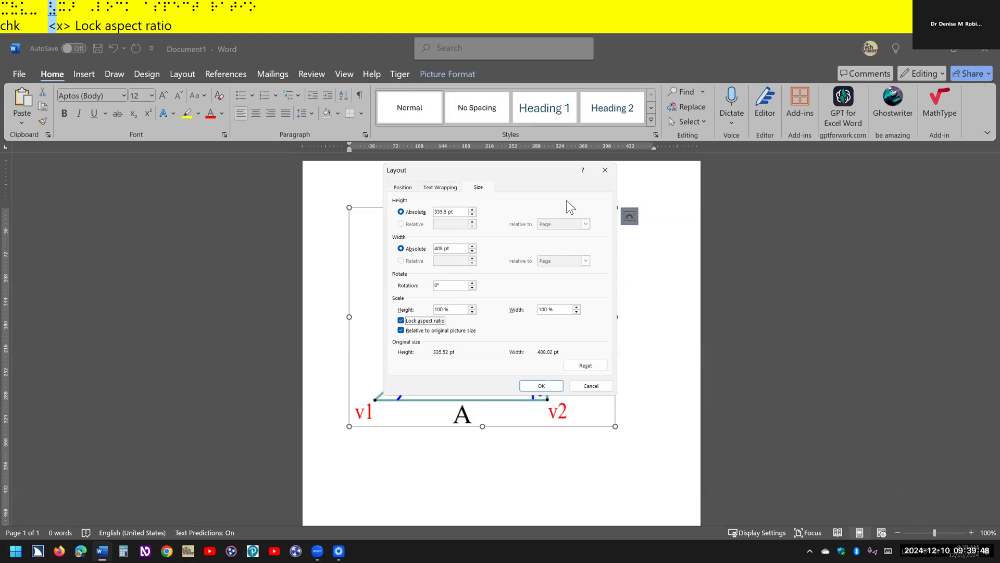
- Set the picture's absolute height to 340 with the aspect ratio locked and apply the new size
key("alt+e")
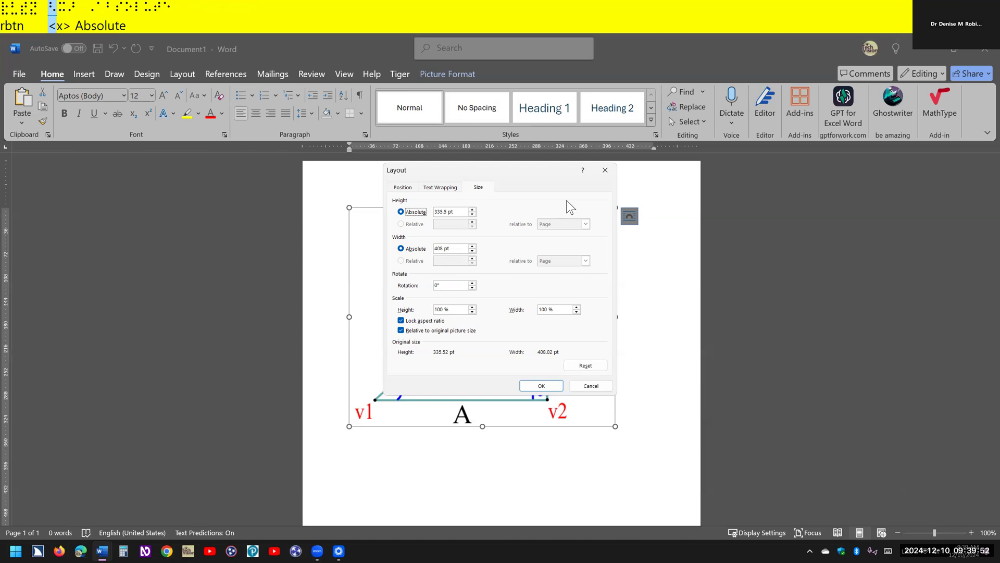
key("Tab")
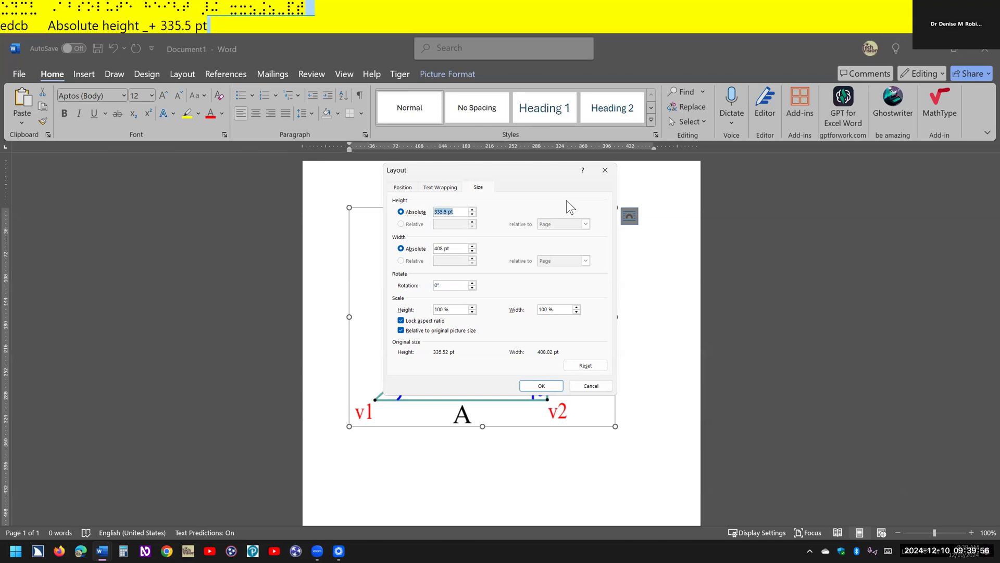
key("ctrl")
type("340")
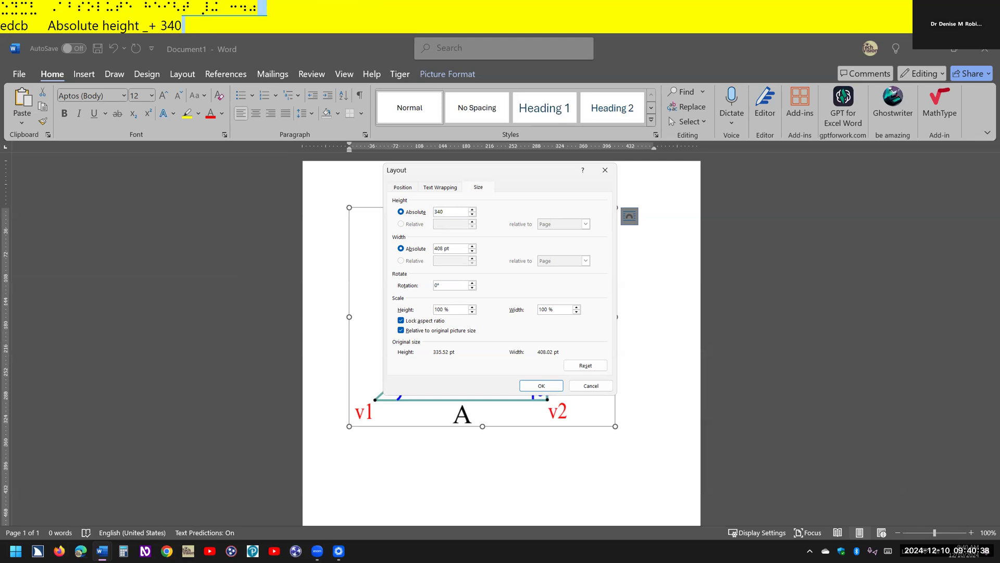
key("Tab")
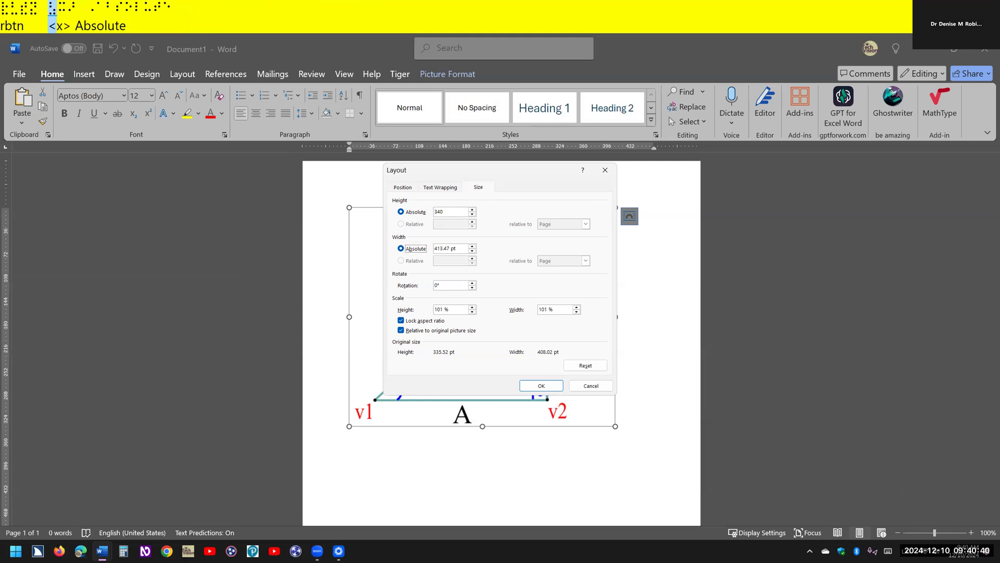
key("Tab")
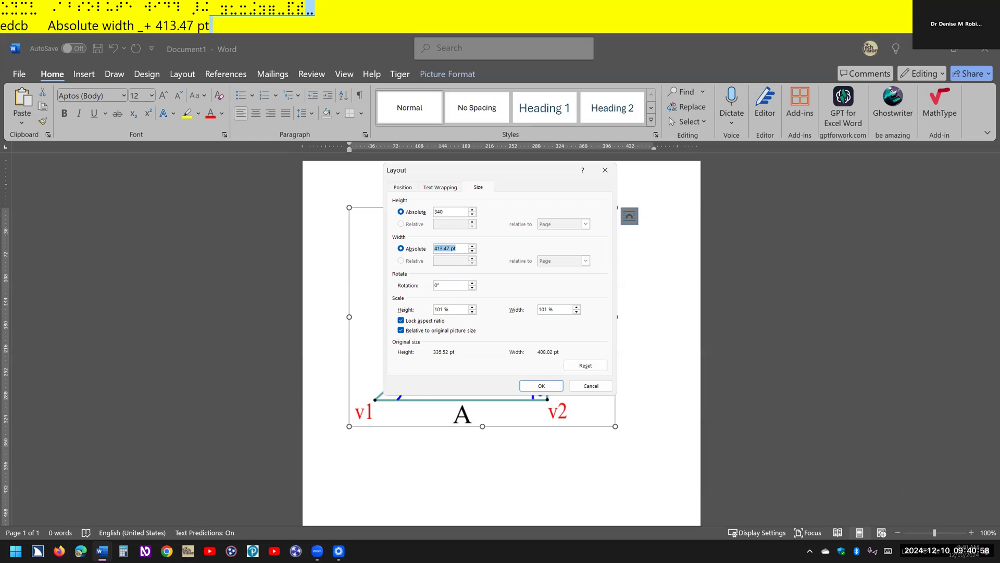
key("Return")
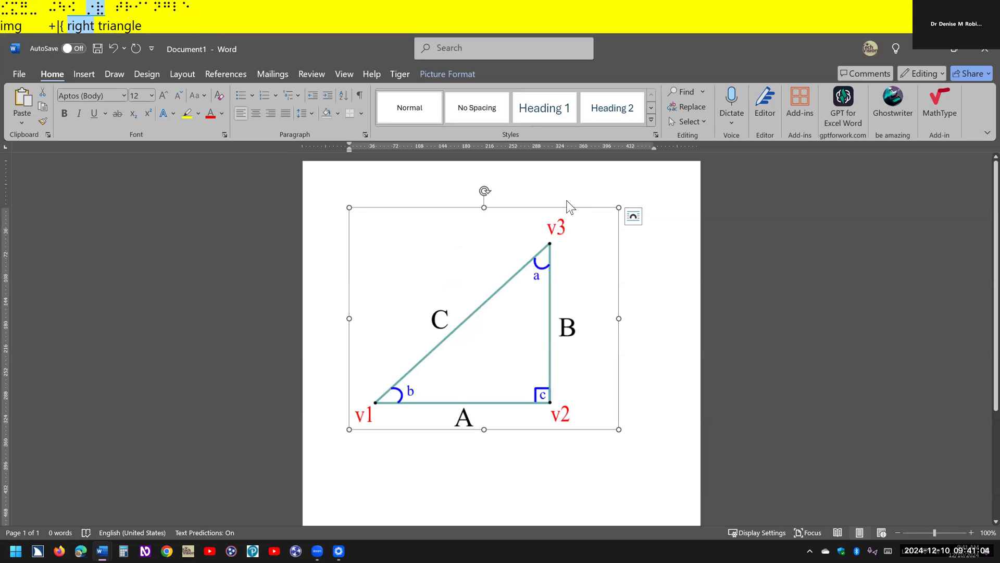
- Review the print preview and printer selection for the triangle document, then return to the page and dismiss the picture's layout options
key("ctrl+p")
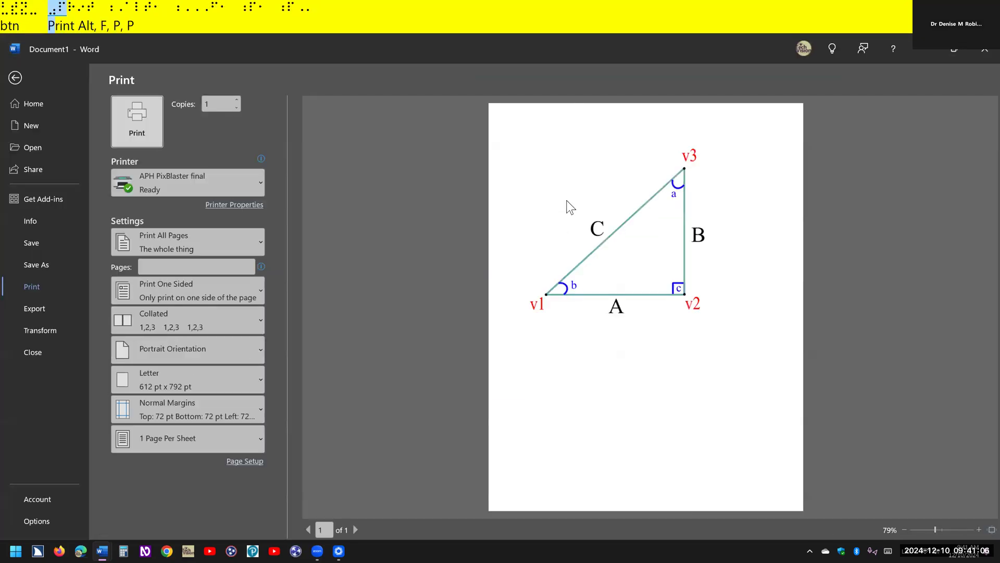
key("Tab")
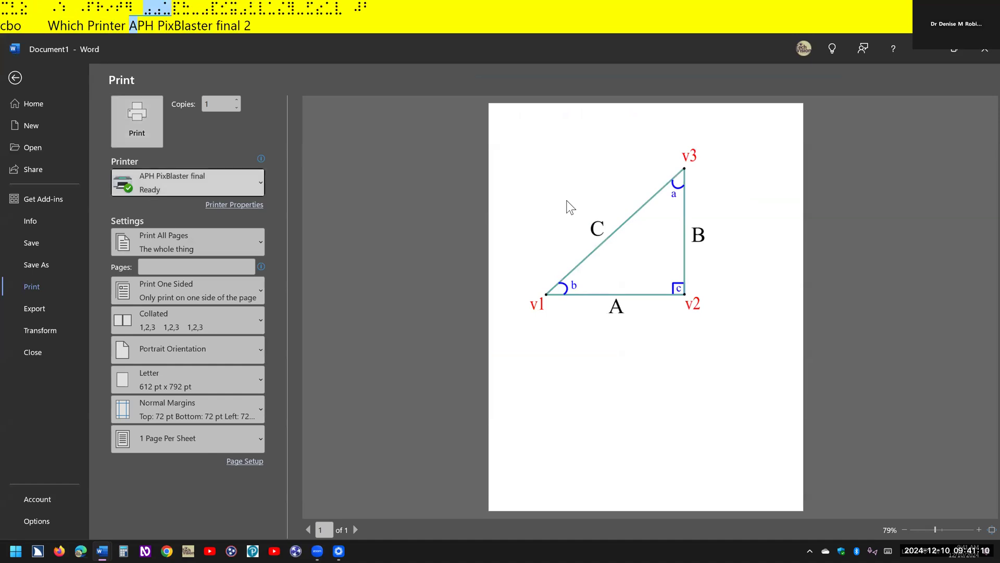
key("ctrl")
key("ctrl")
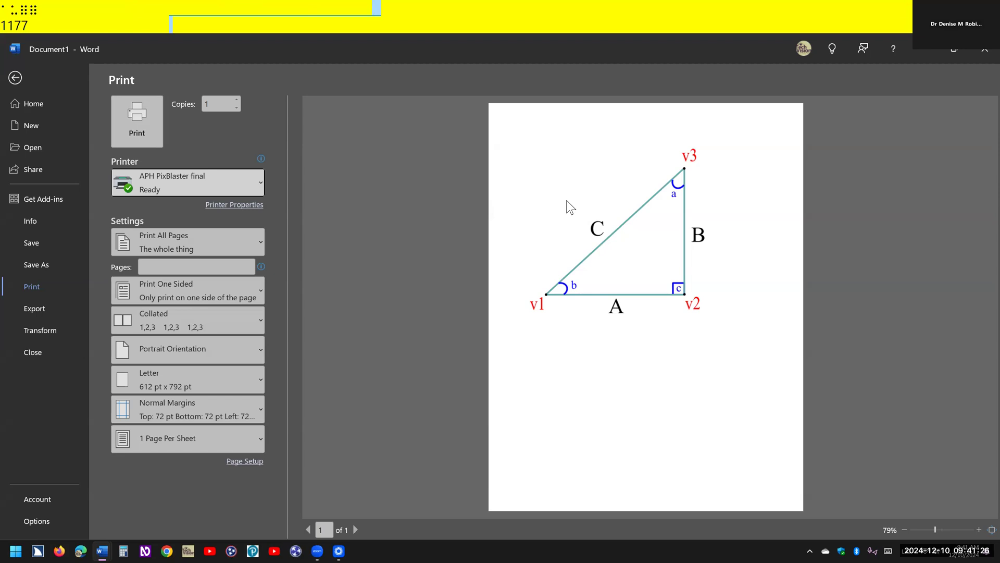
key("Escape")
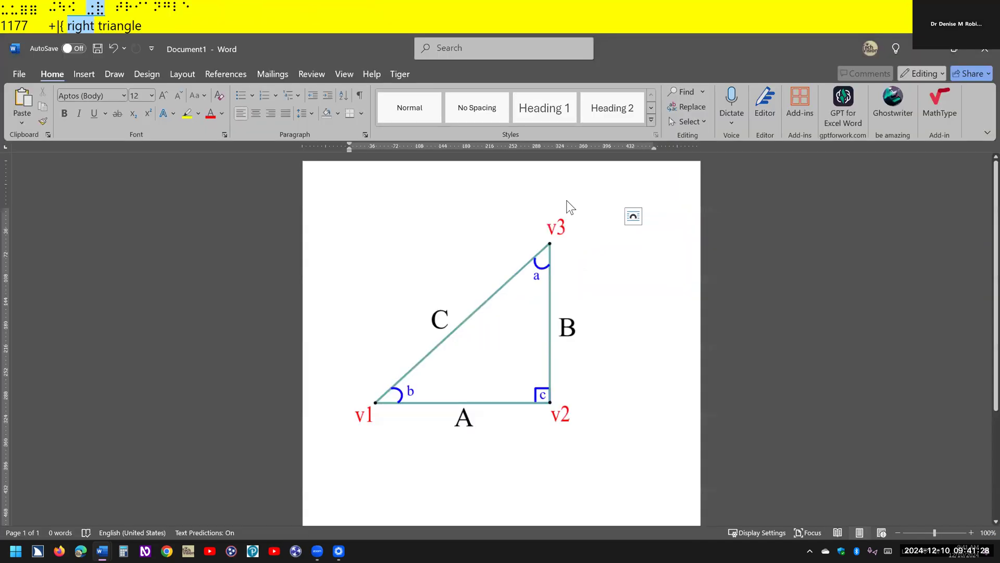
left_click(568, 207)
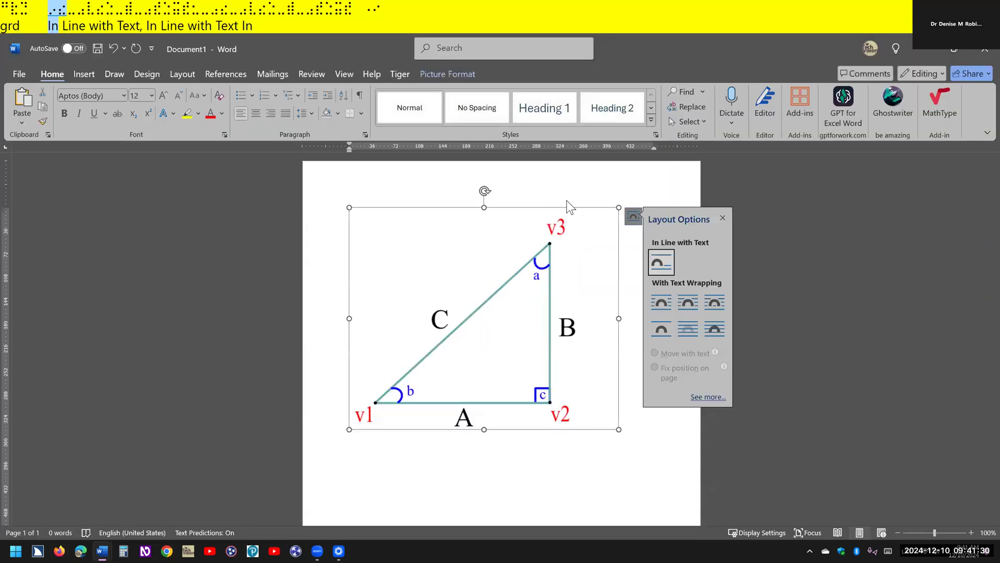
key("Escape")
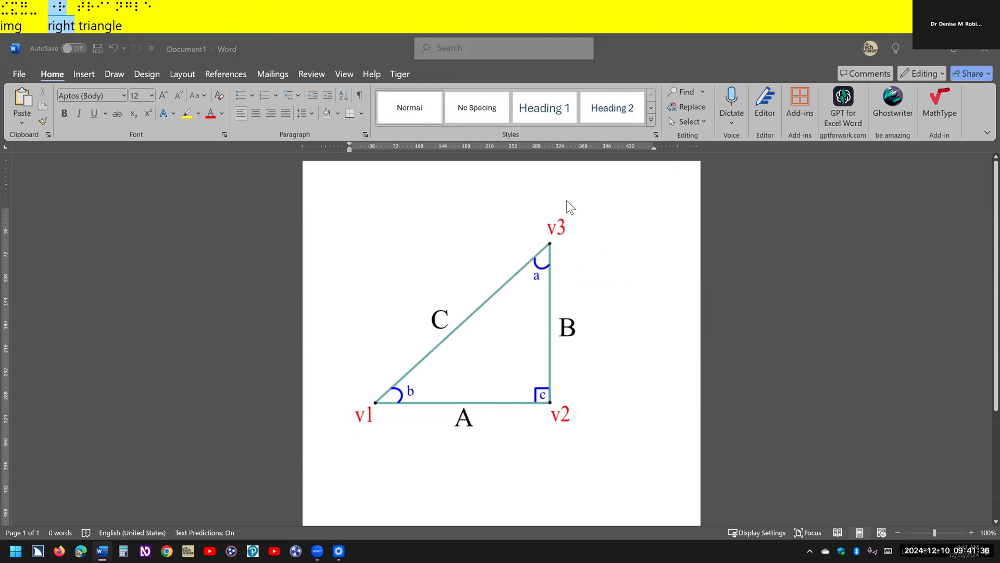
- Switch to right.docx, go to its beginning, and translate the whole document into braille with Tiger
key("alt+Tab")
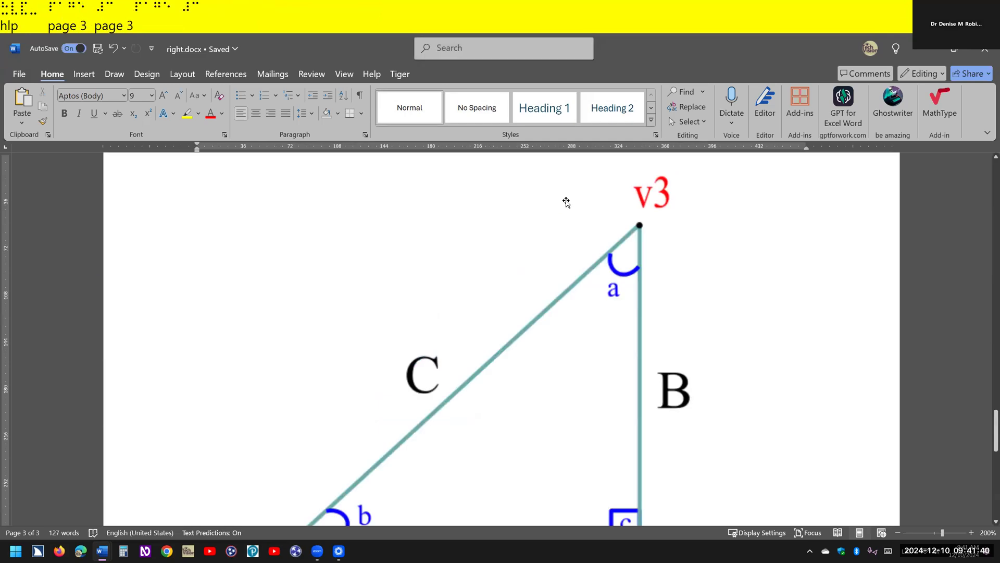
key("ctrl+Home")
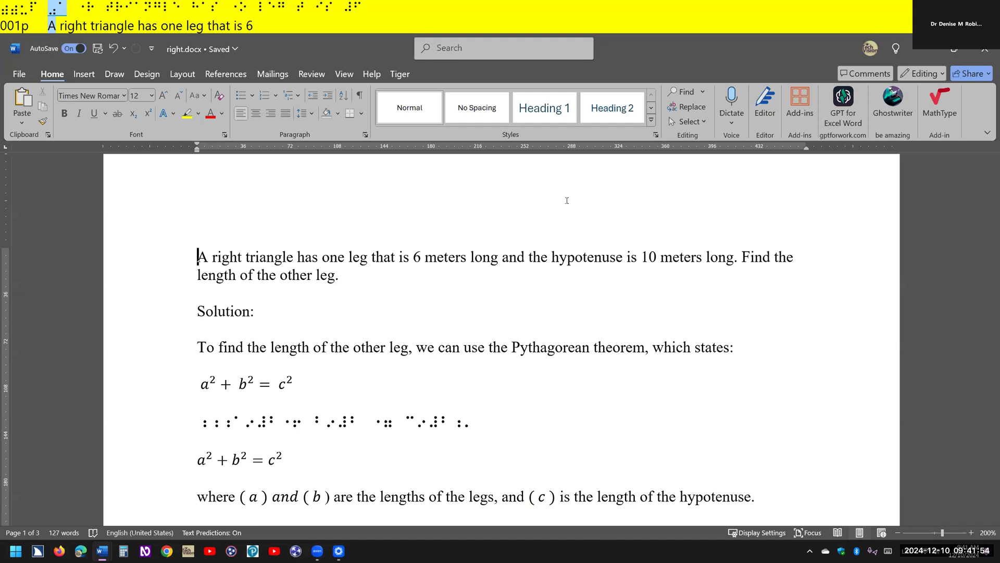
key("alt")
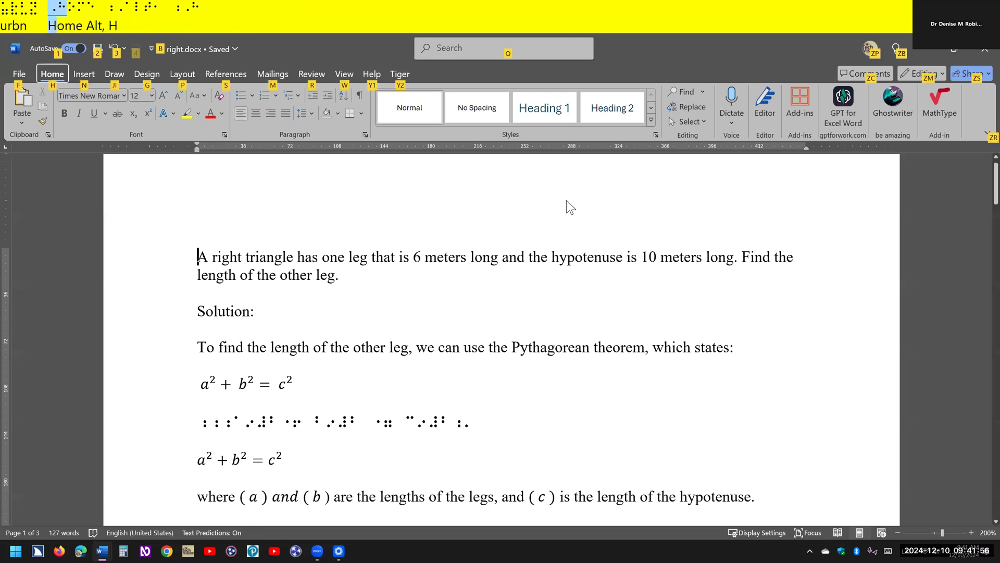
key("y")
key("2")
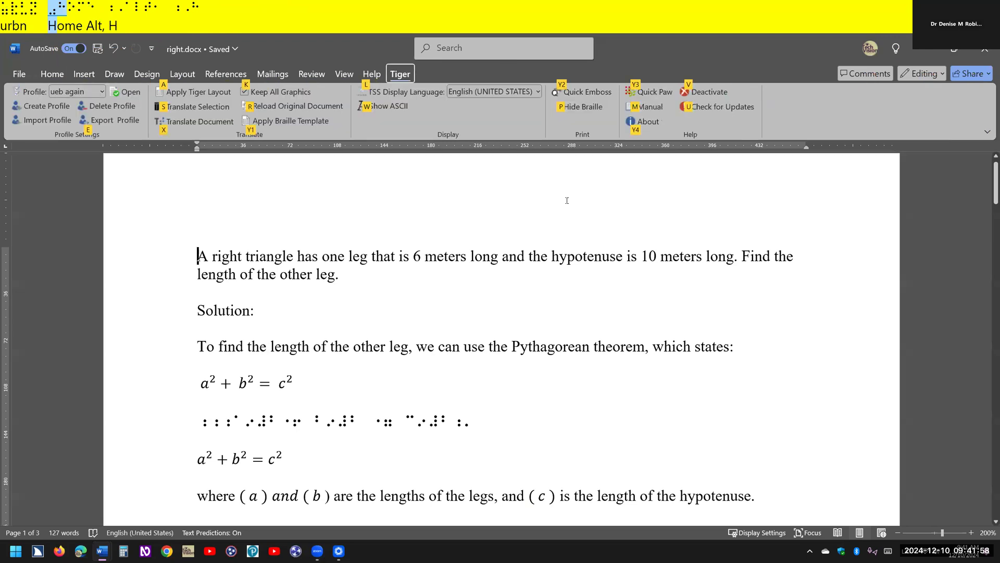
key("ctrl")
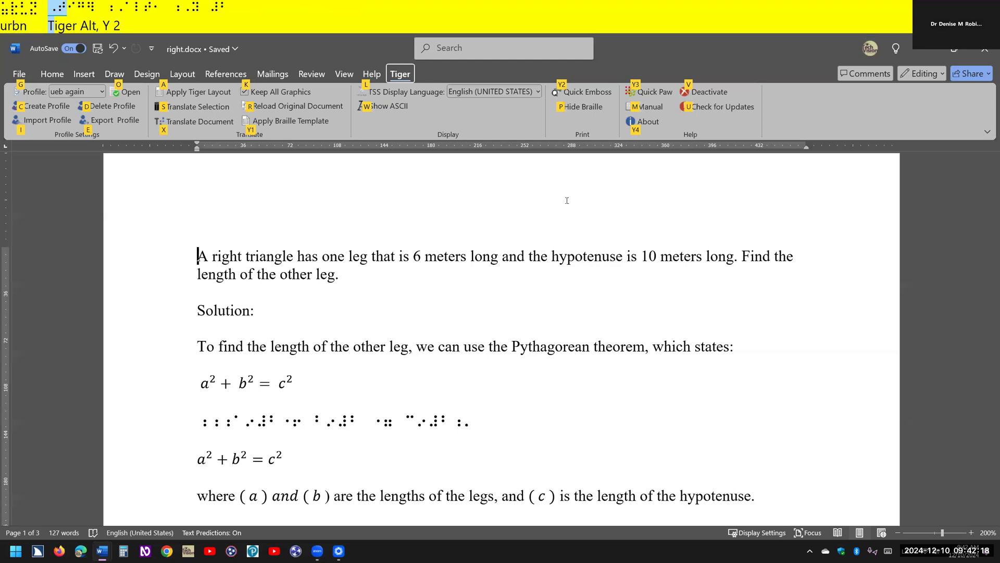
key("x")
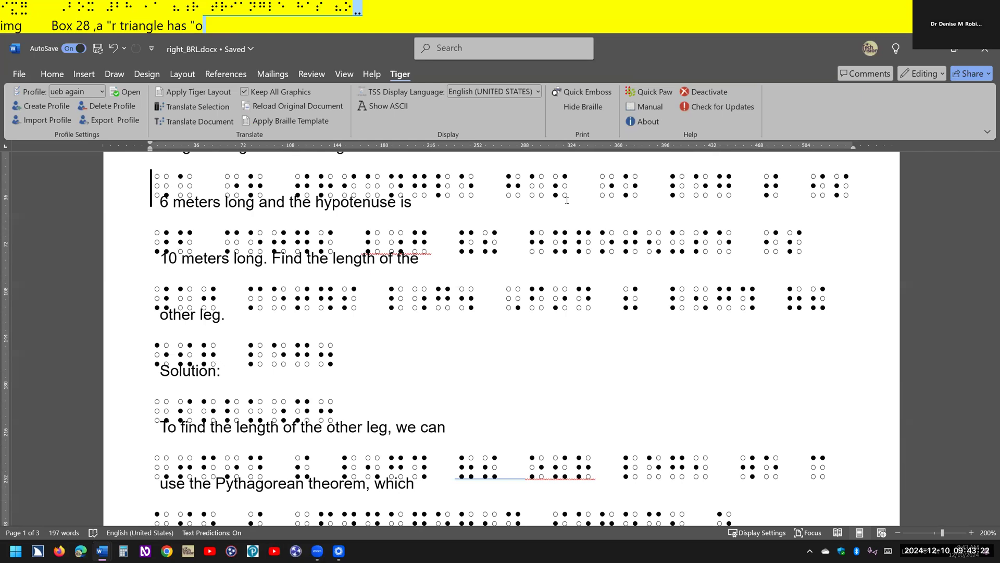
- Set the zoom of the translated braille document to 100%
key("alt+v")
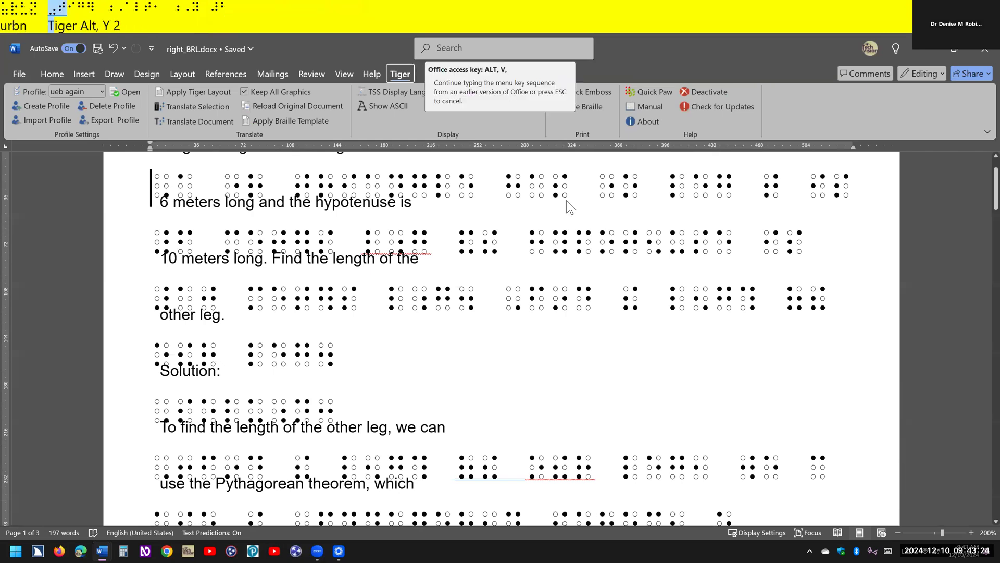
key("z")
key("Down")
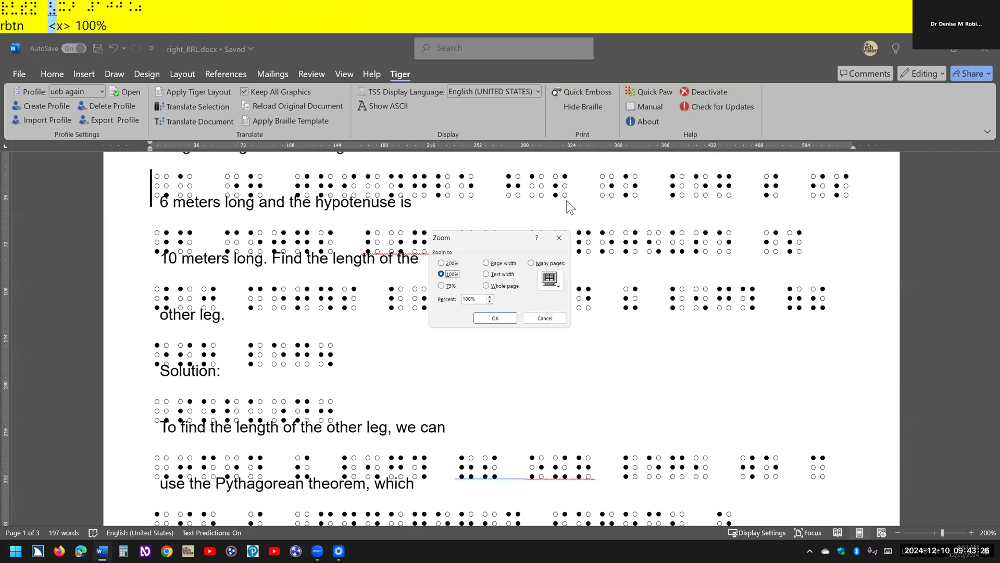
key("Return")
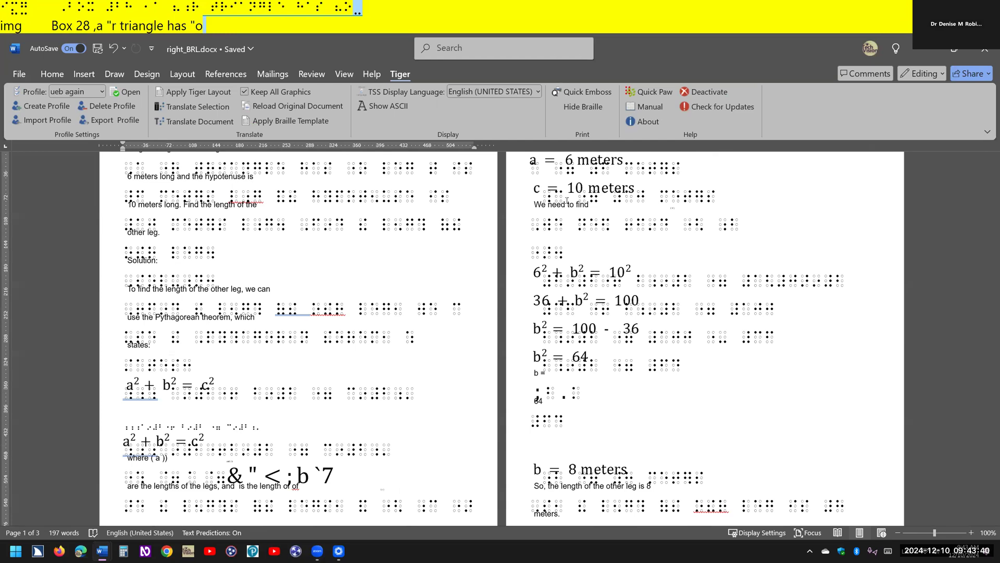
- Review the print preview and print settings of the braille document, then return to the document
key("ctrl+p")
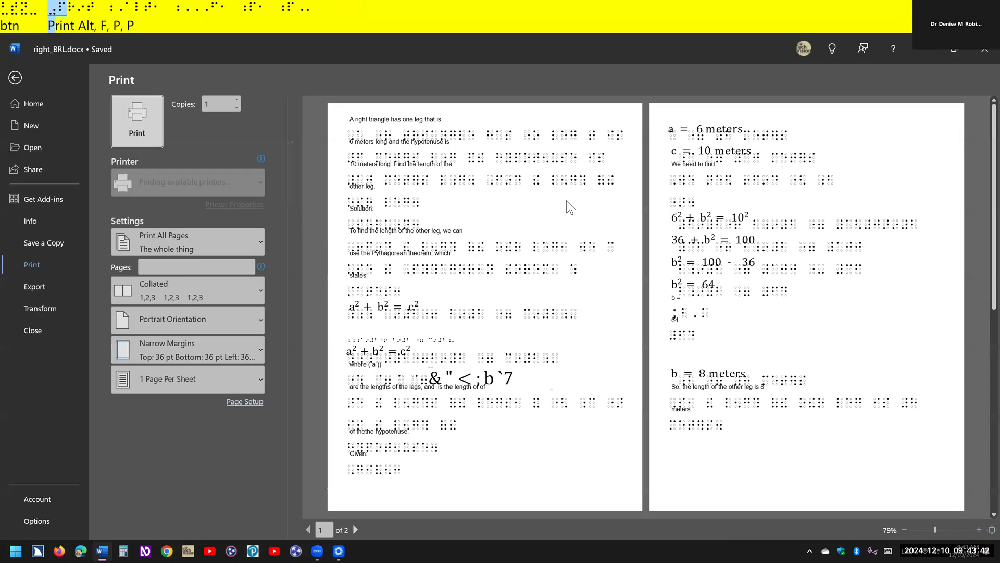
key("ctrl")
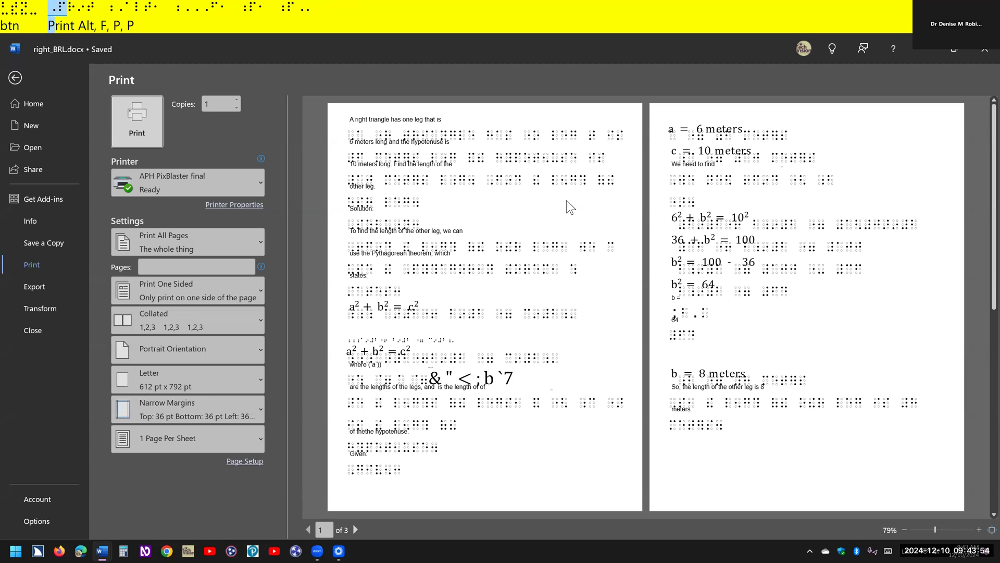
key("Escape")
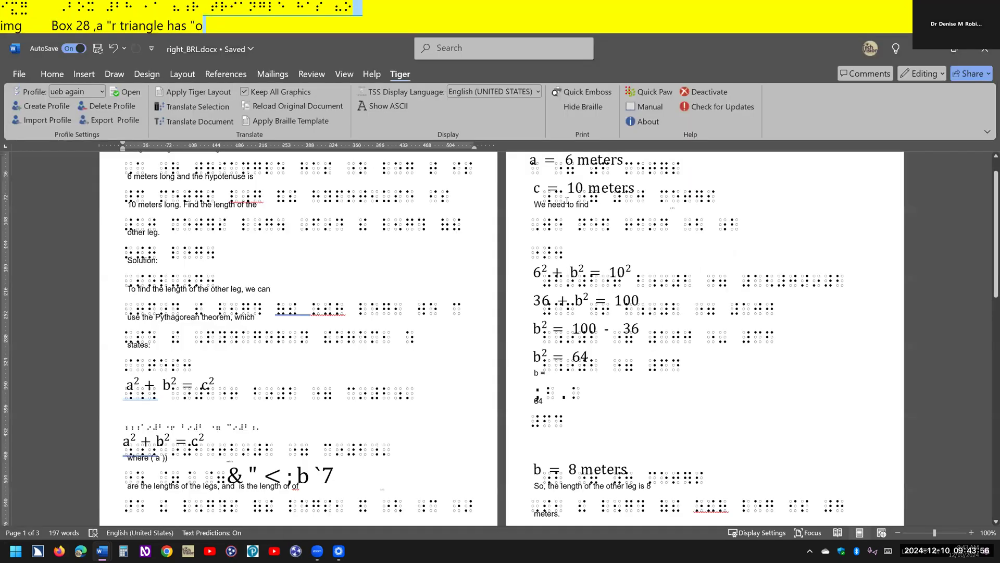